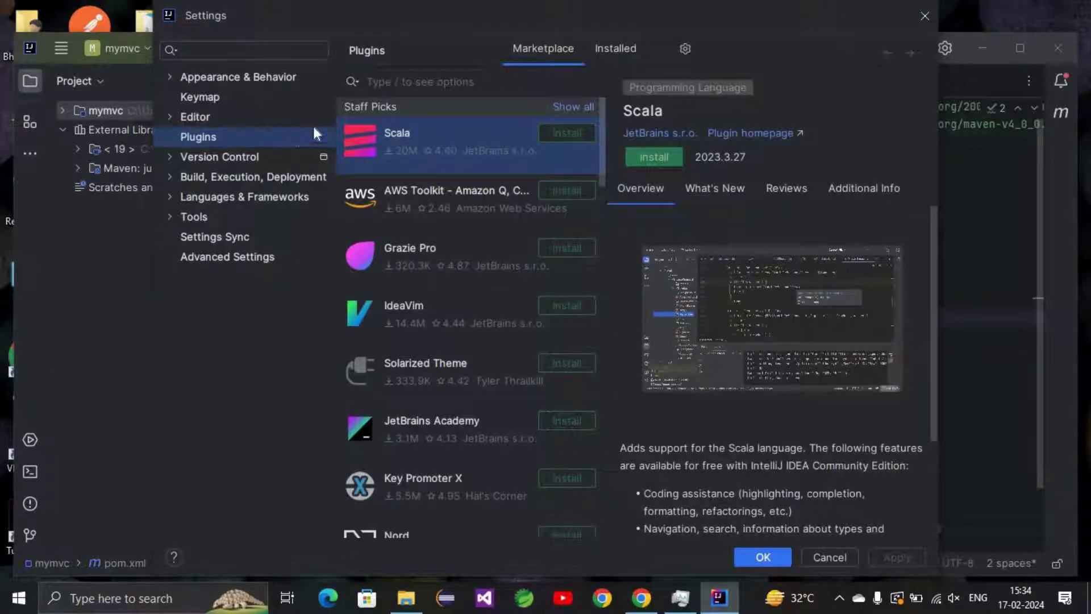
Step: Find the Smart Tomcat plugin in the marketplace with the search term "tomcat", install it and accept the settings
text(tomcat)
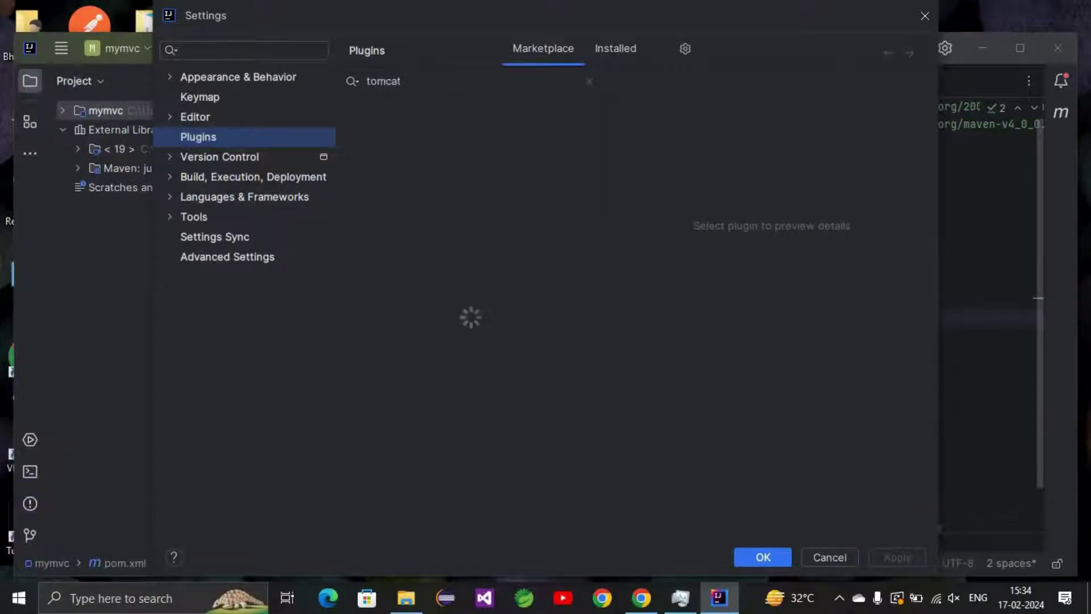
click(571, 132)
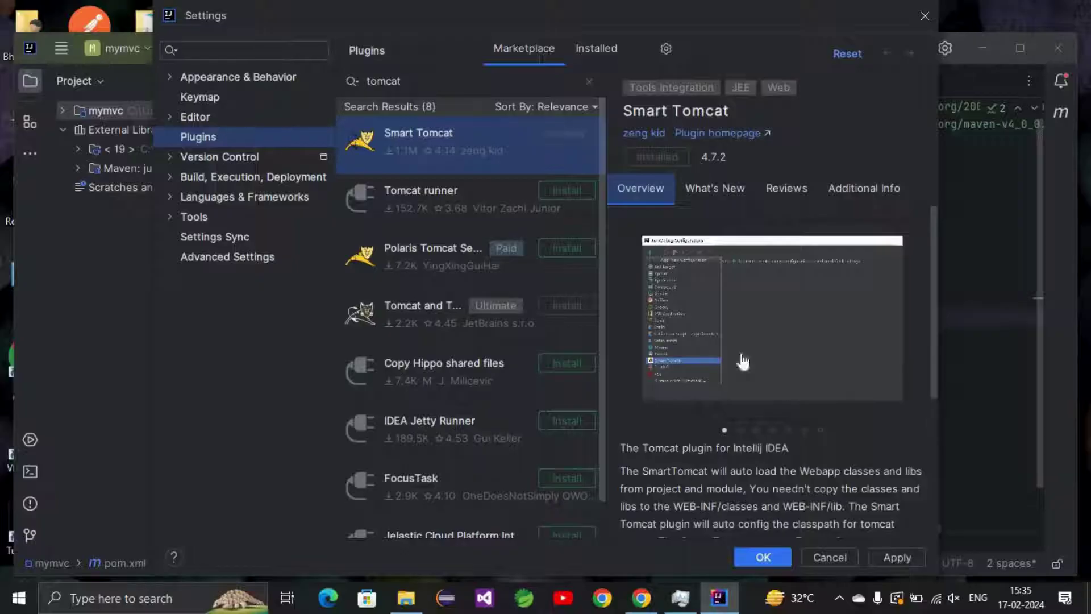
click(765, 554)
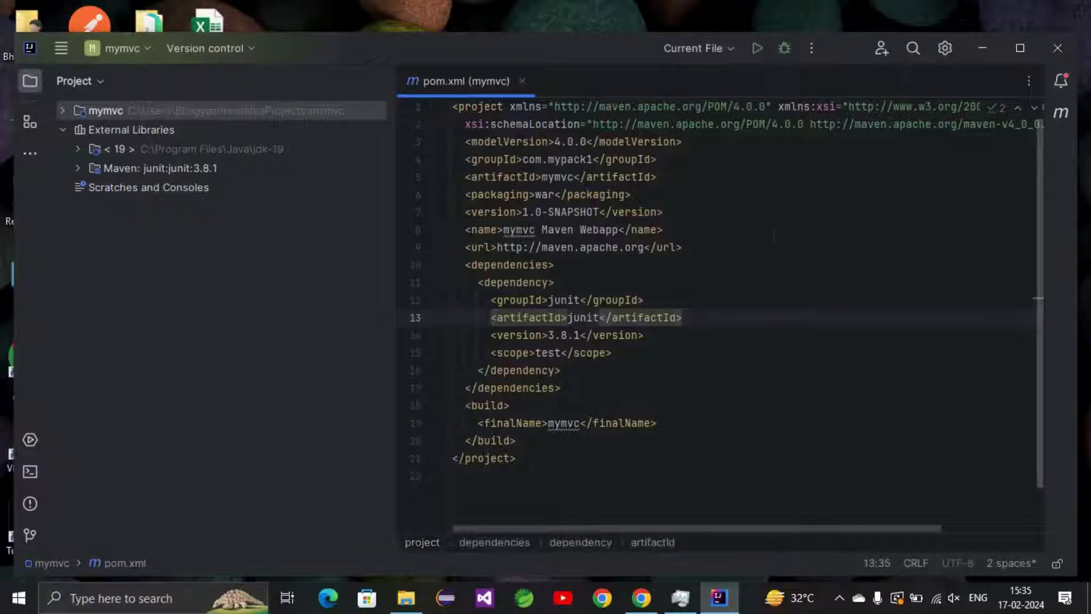
Step: Search everywhere for "run", open Run Configuration Templates for New Projects and show the Smart Tomcat template
click(917, 49)
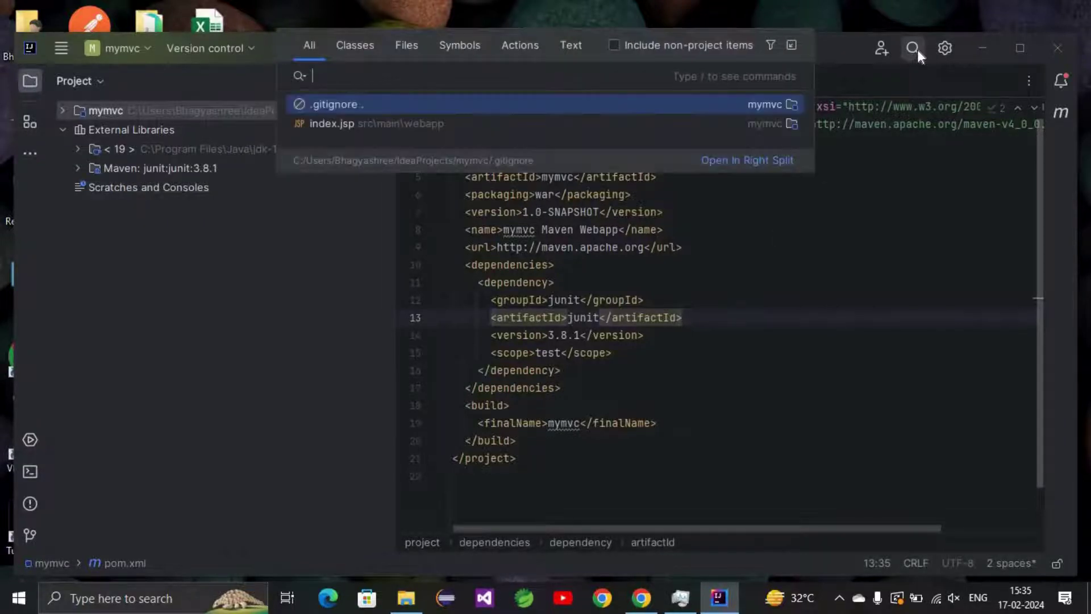
click(914, 50)
text(r)
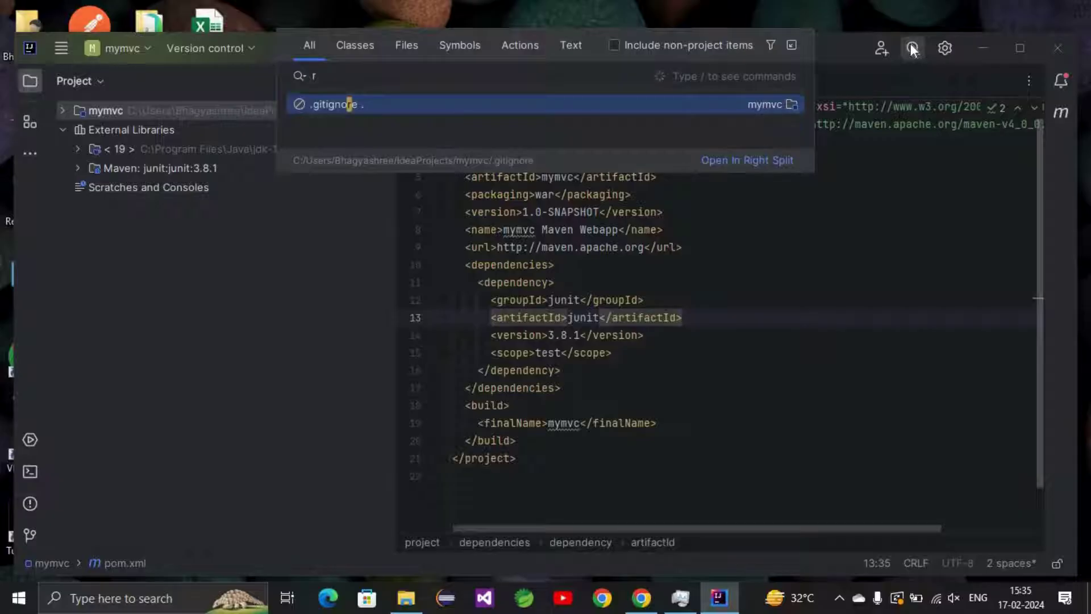
text(un)
click(913, 50)
click(912, 50)
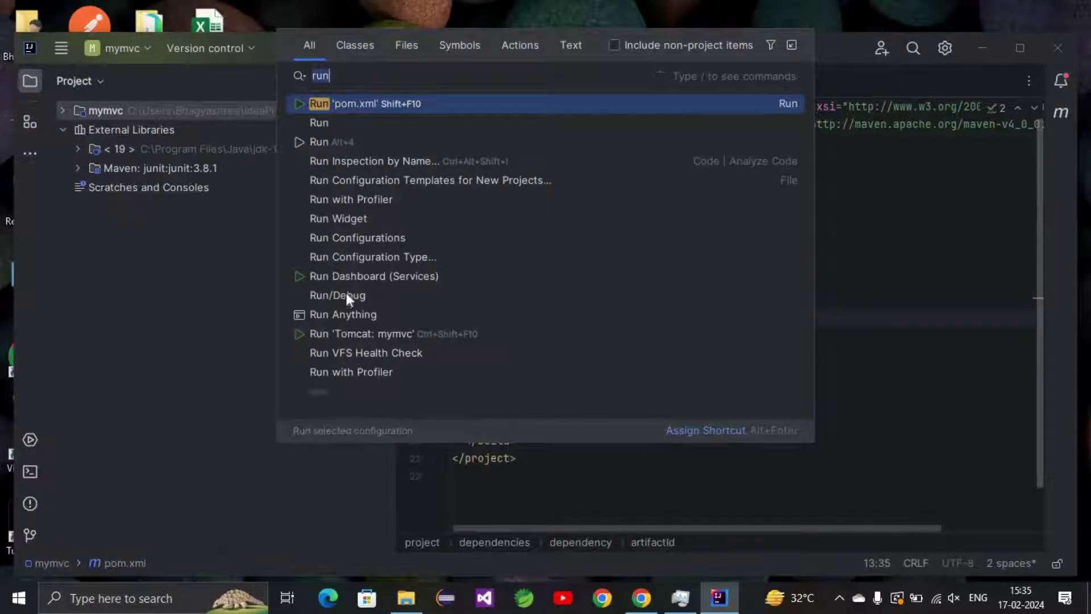
click(413, 180)
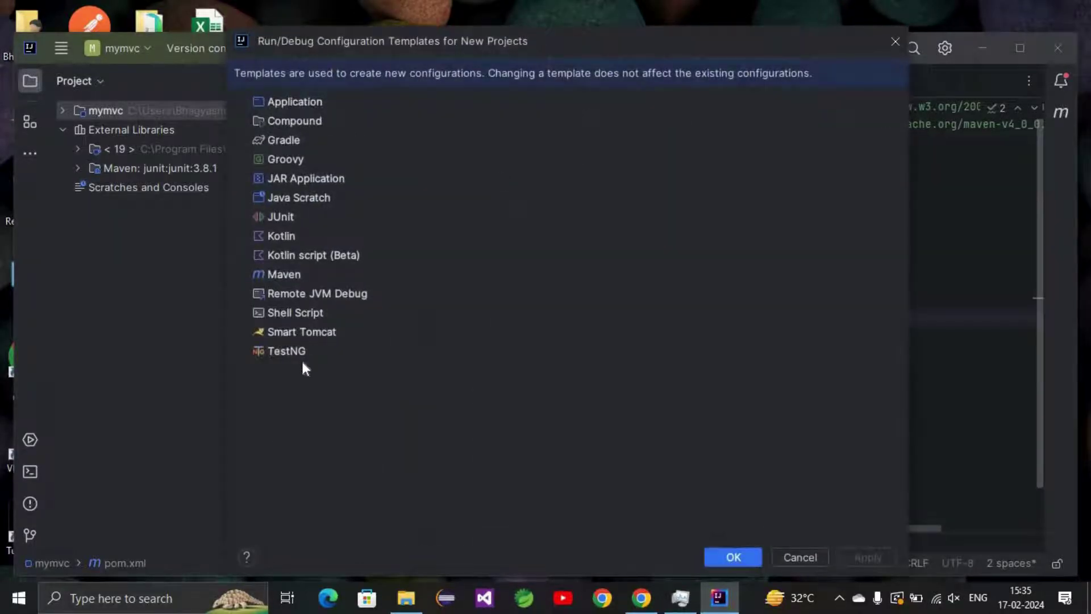
click(315, 334)
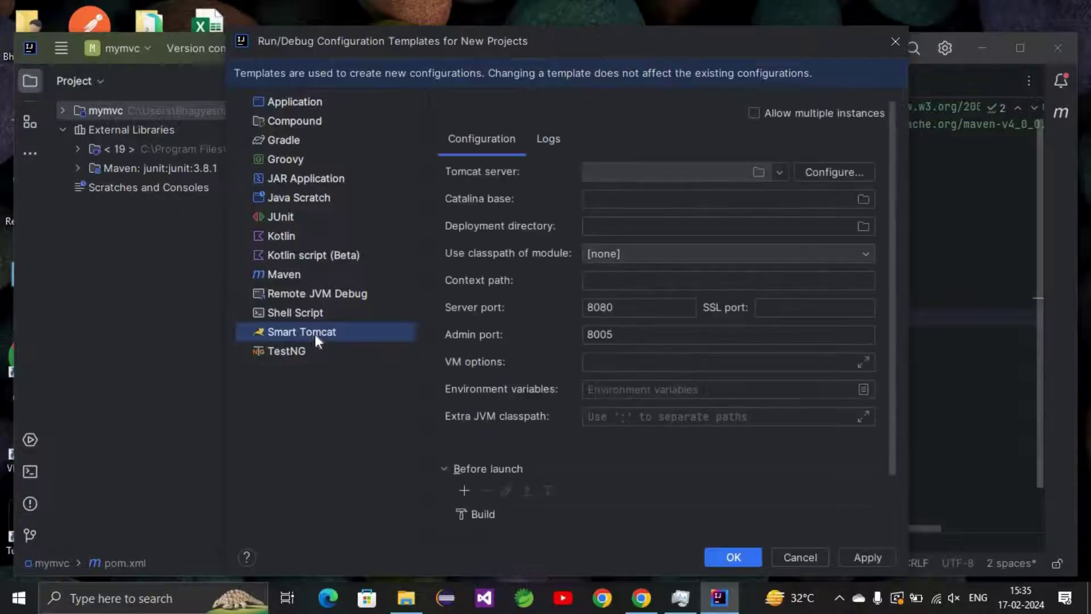
Step: Add the Tomcat server from C:\Program Files\Apache Software Foundation\Tomcat 10.1 and choose Apache Tomcat/10.1.18 as the template's server
click(826, 181)
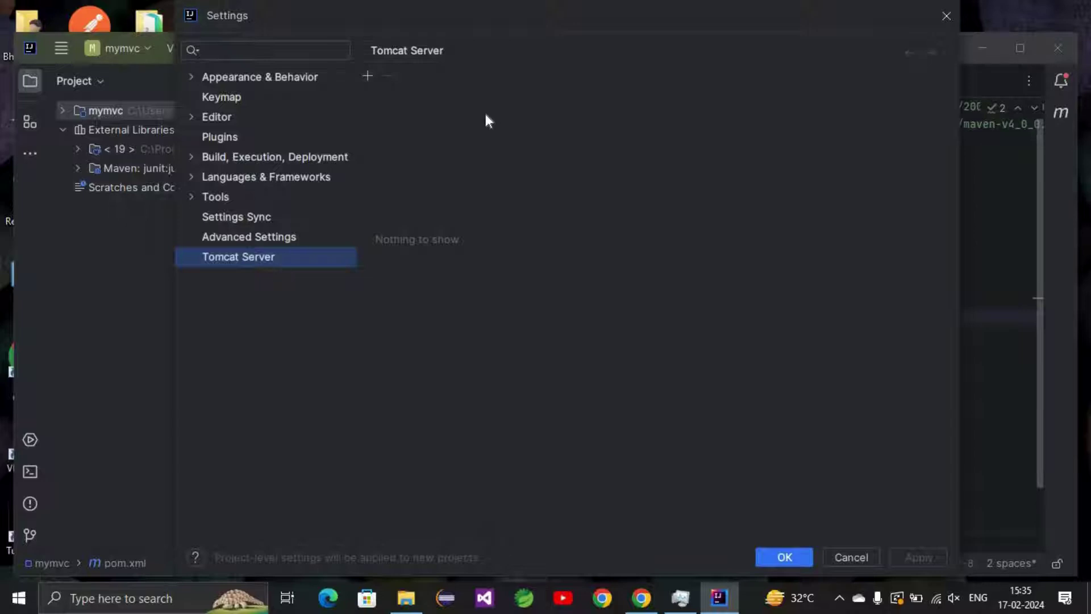
drag(481, 114, 537, 111)
click(369, 75)
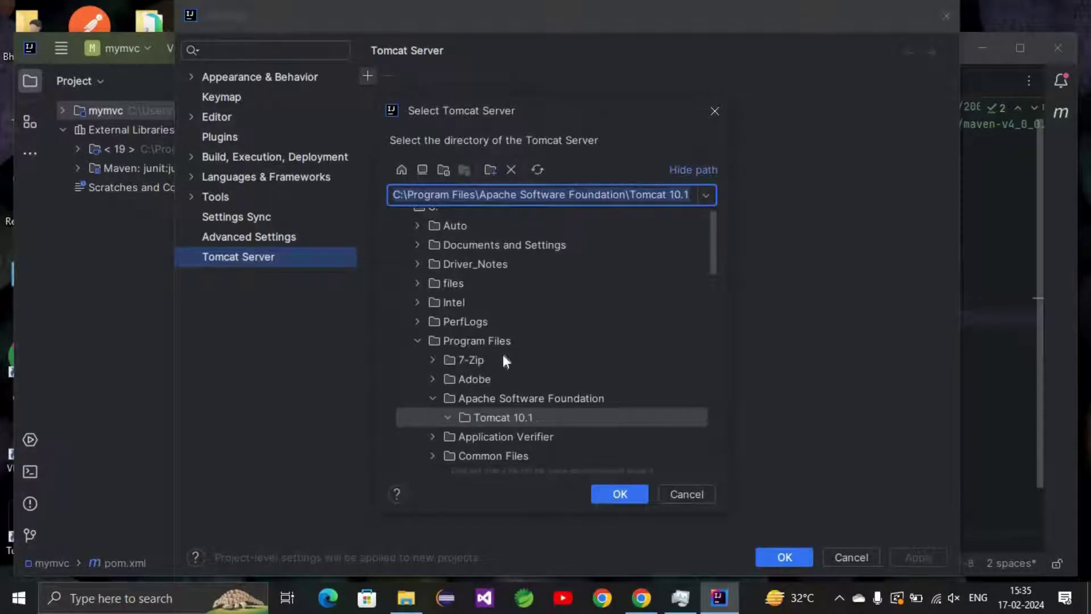
click(500, 399)
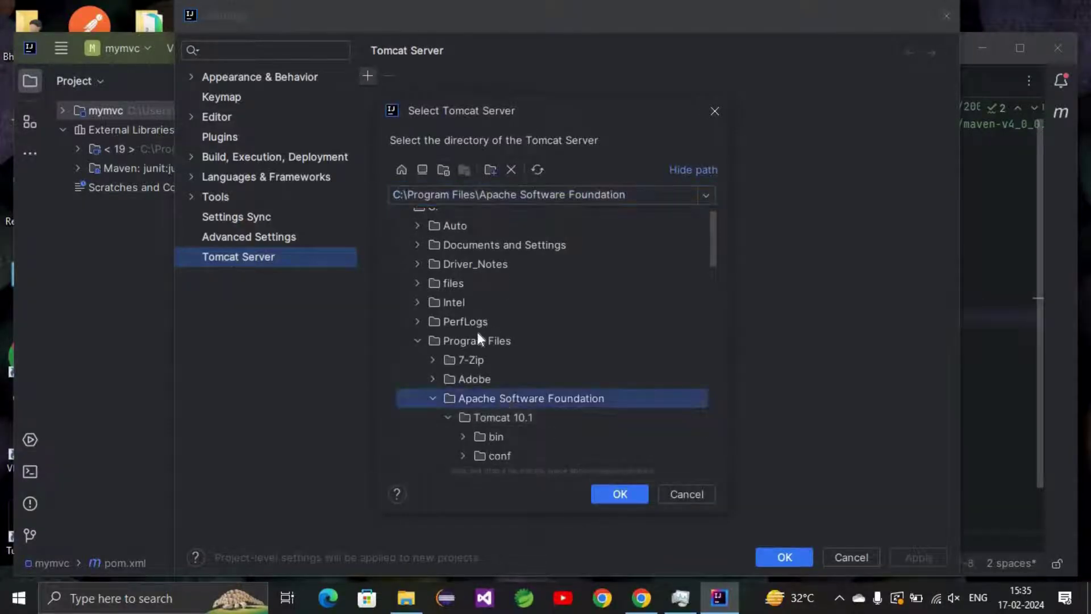
click(477, 341)
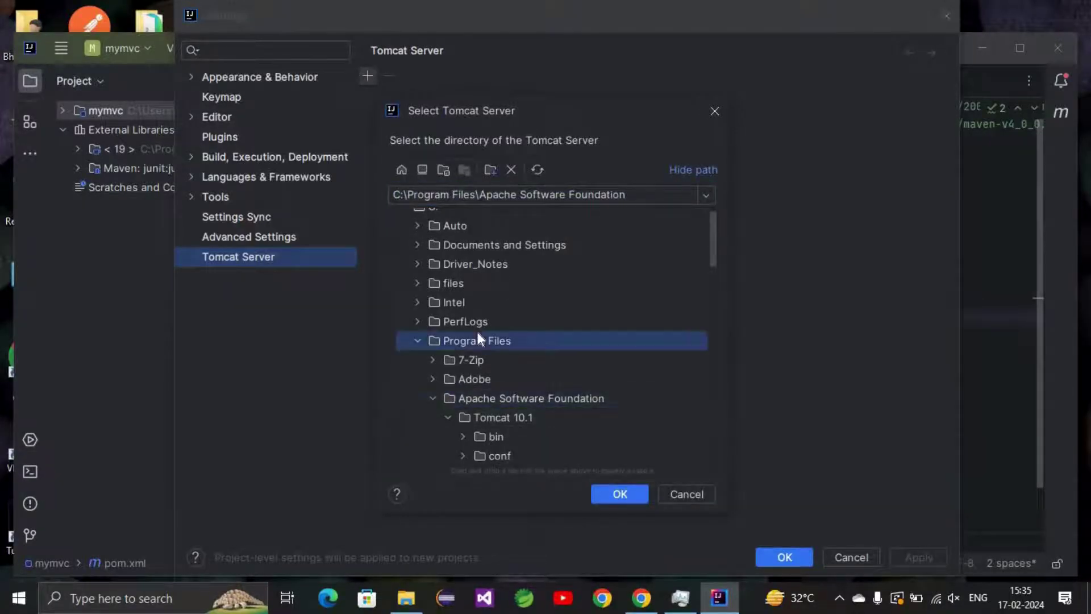
click(517, 396)
click(516, 419)
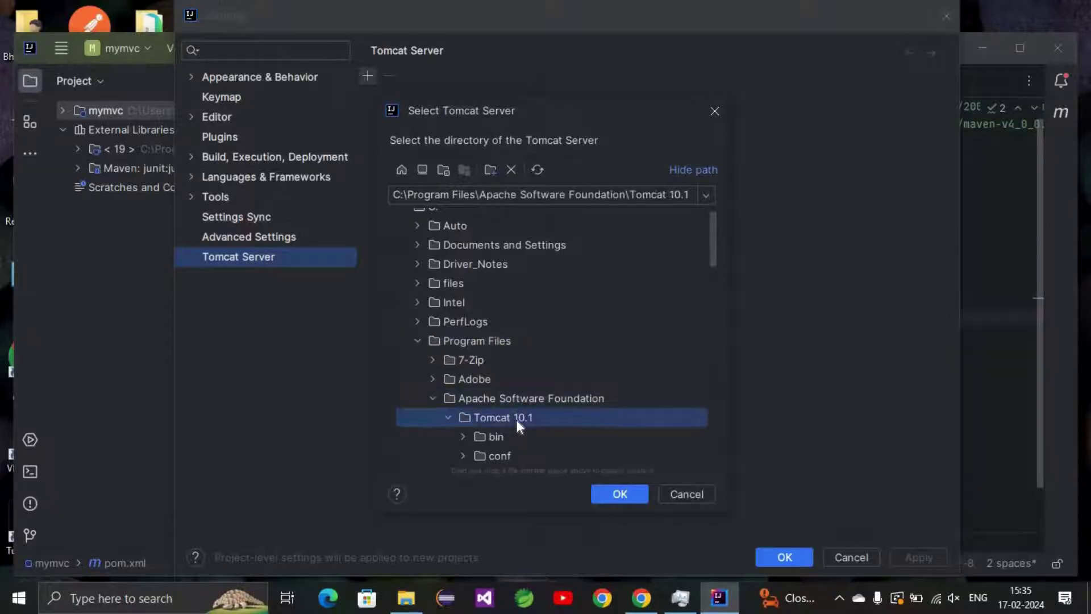
click(620, 494)
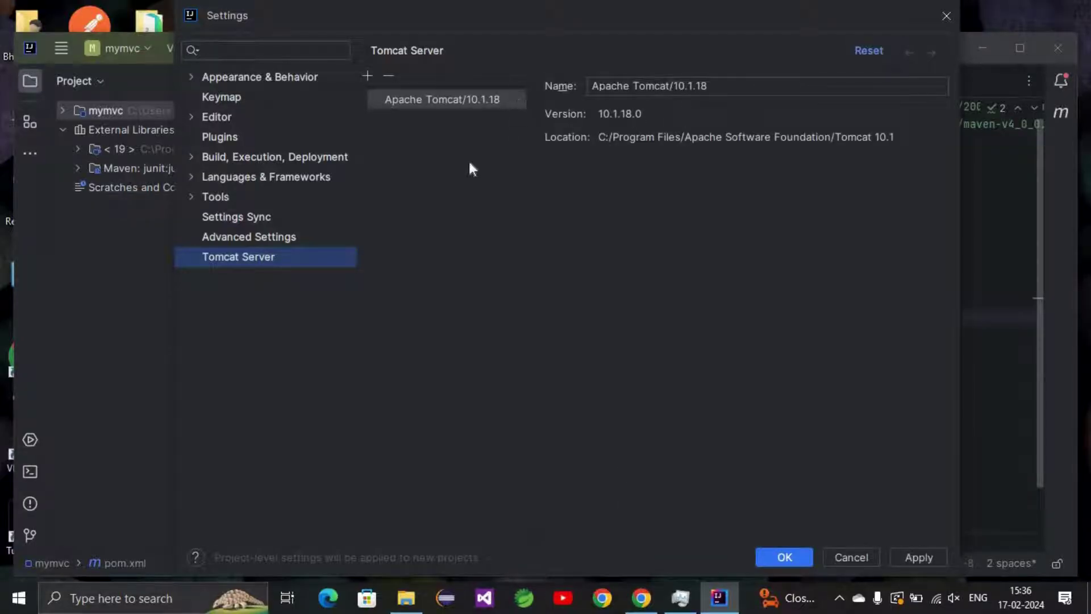
click(783, 557)
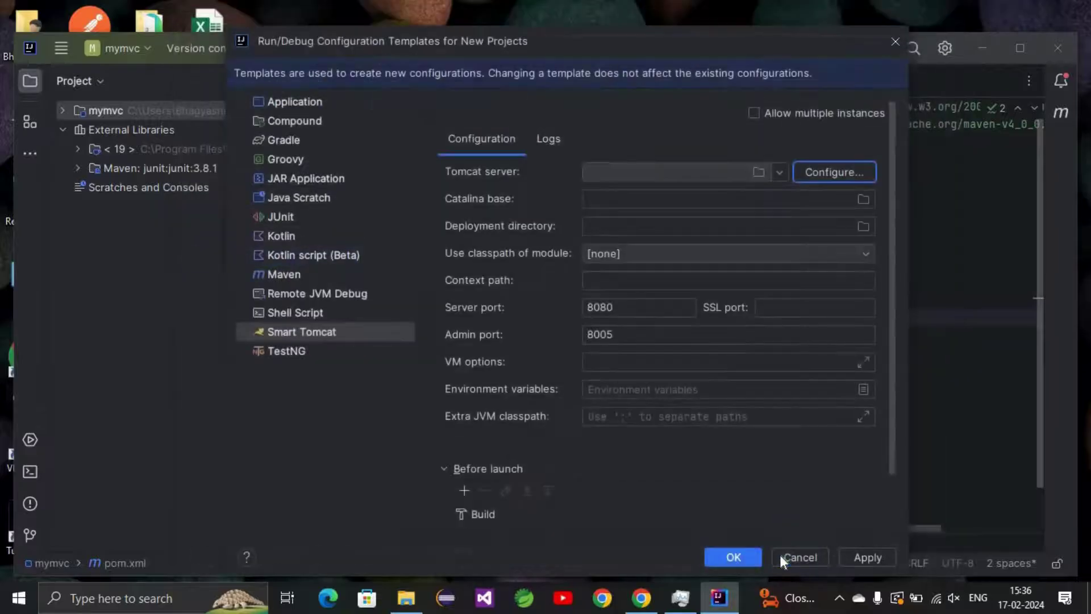
click(777, 172)
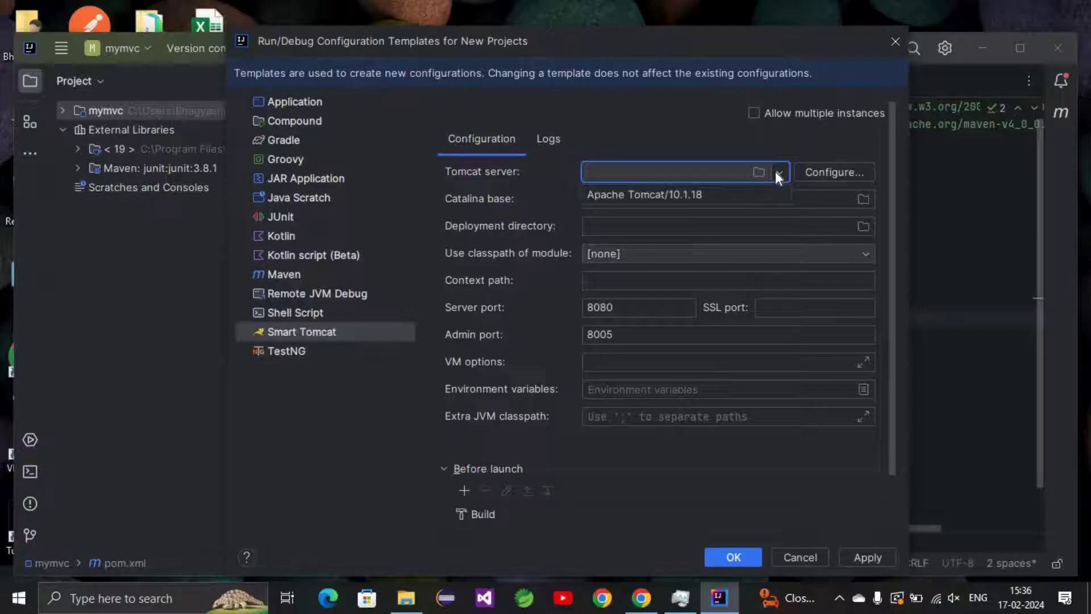
click(683, 197)
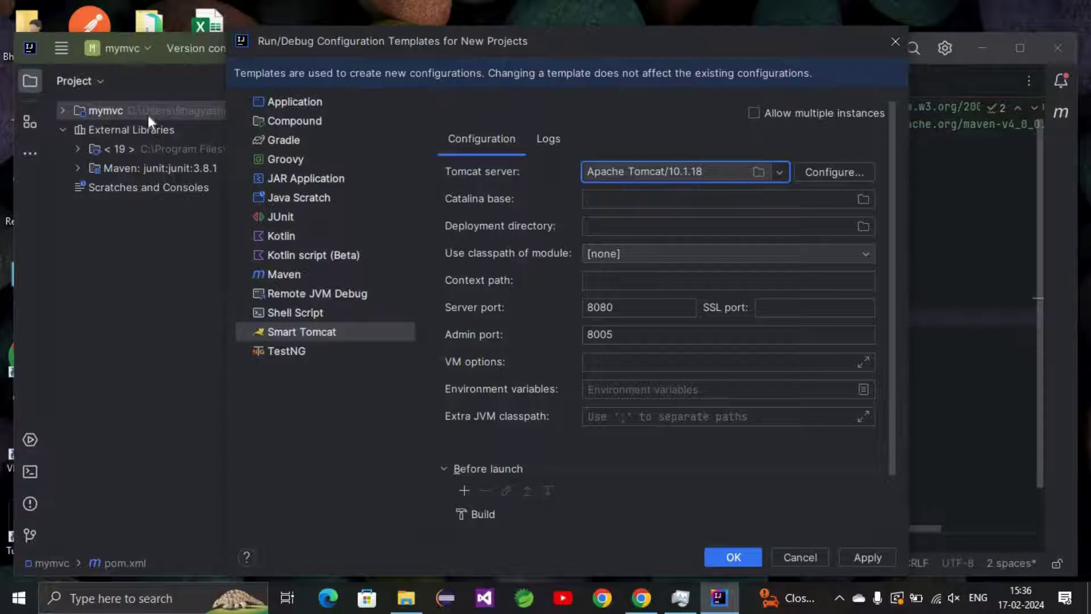
Step: Set the deployment directory to IdeaProjects\mymvc\src\main\webapp inside the user's home folder
click(861, 230)
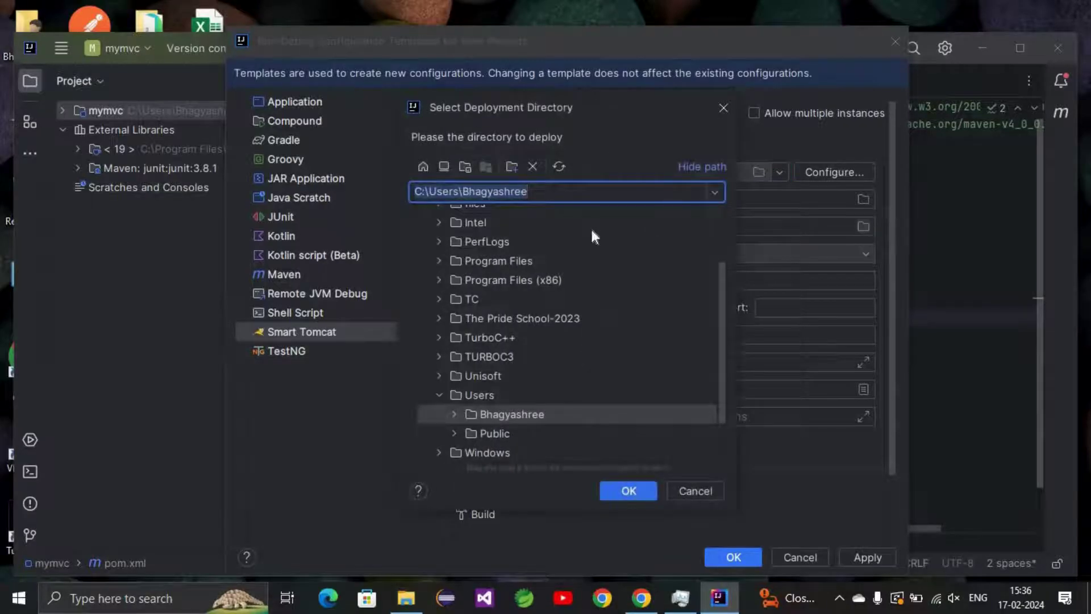
double_click(494, 415)
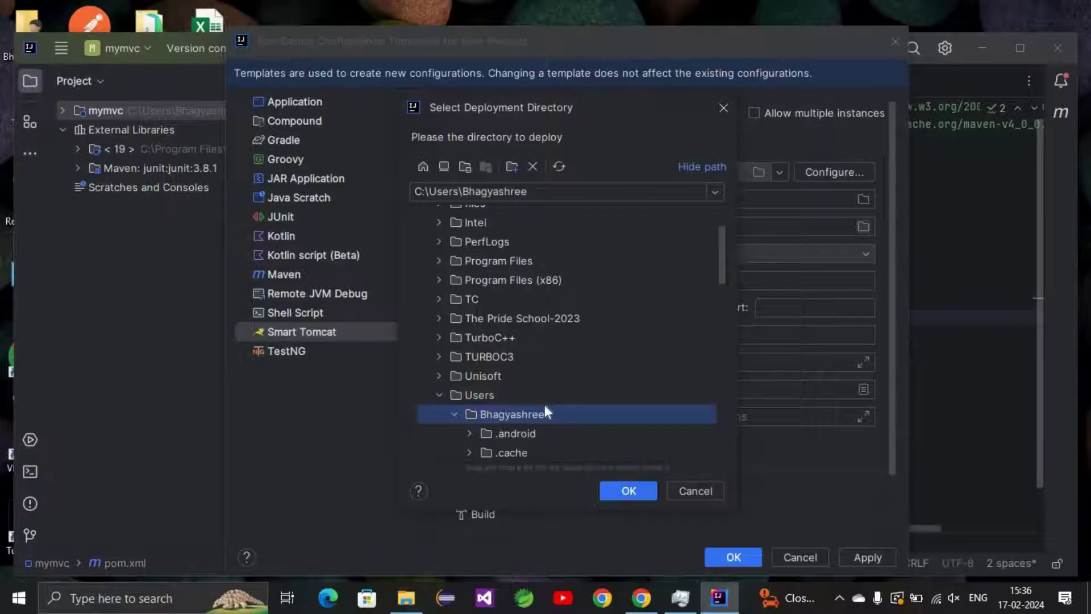
scroll(544, 404, down, 2)
scroll(544, 406, down, 5)
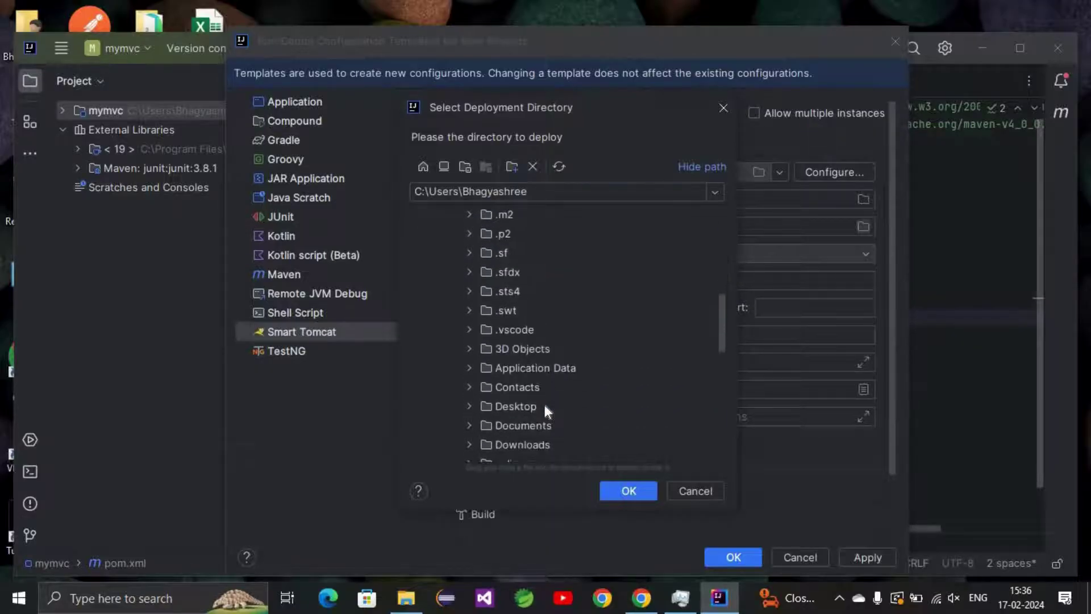
scroll(544, 407, down, 5)
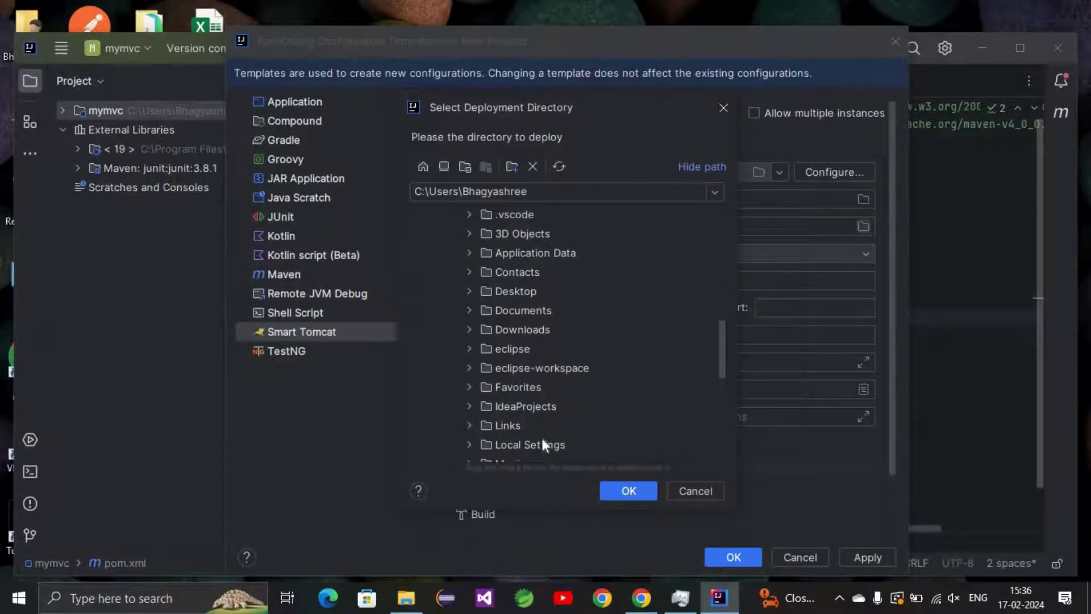
double_click(534, 370)
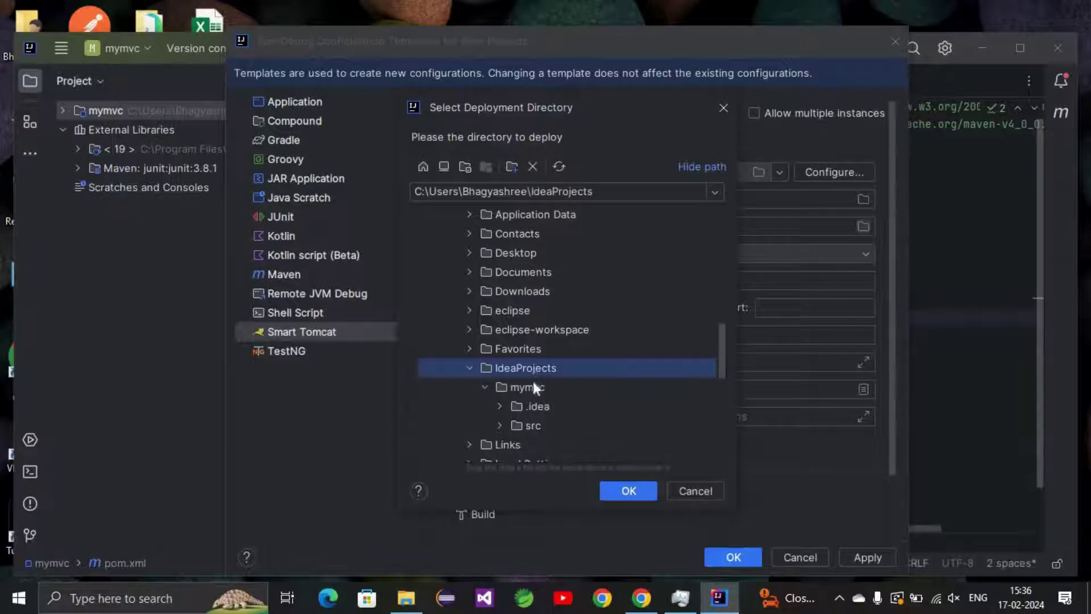
click(530, 388)
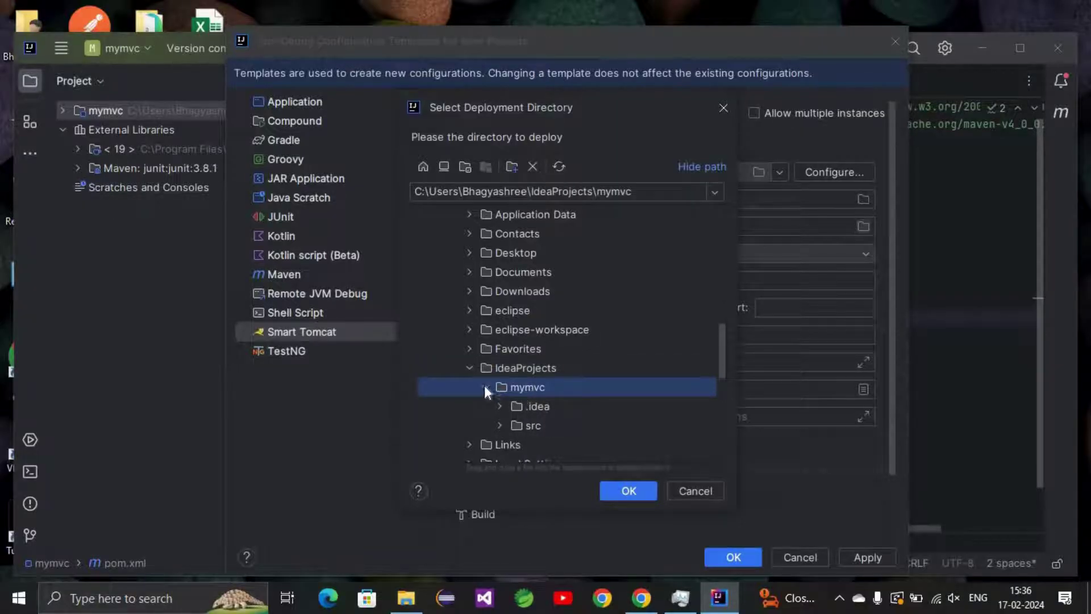
click(503, 425)
scroll(571, 409, down, 2)
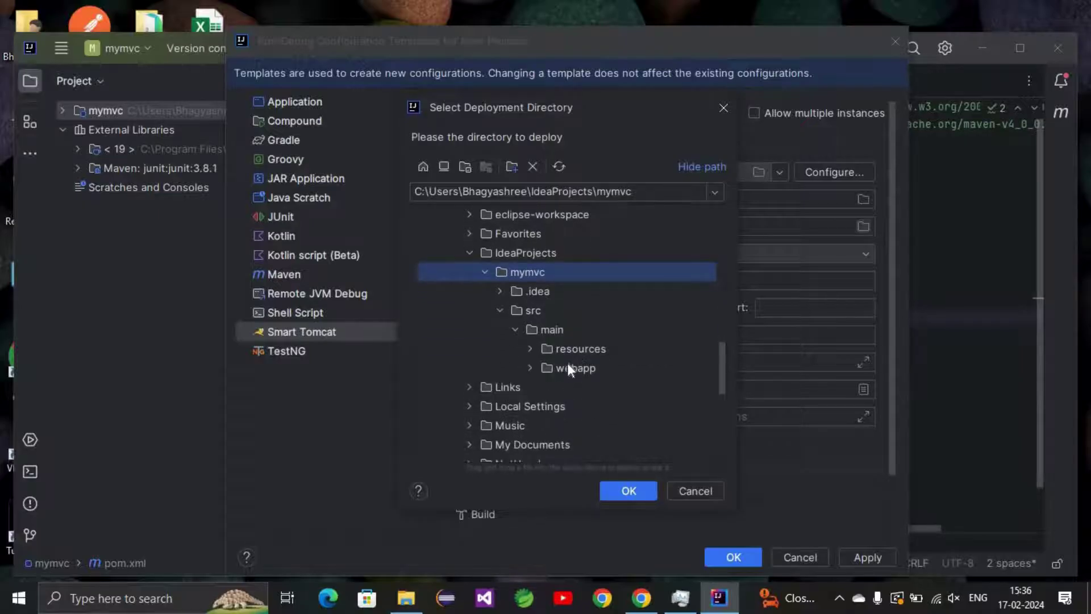
click(568, 366)
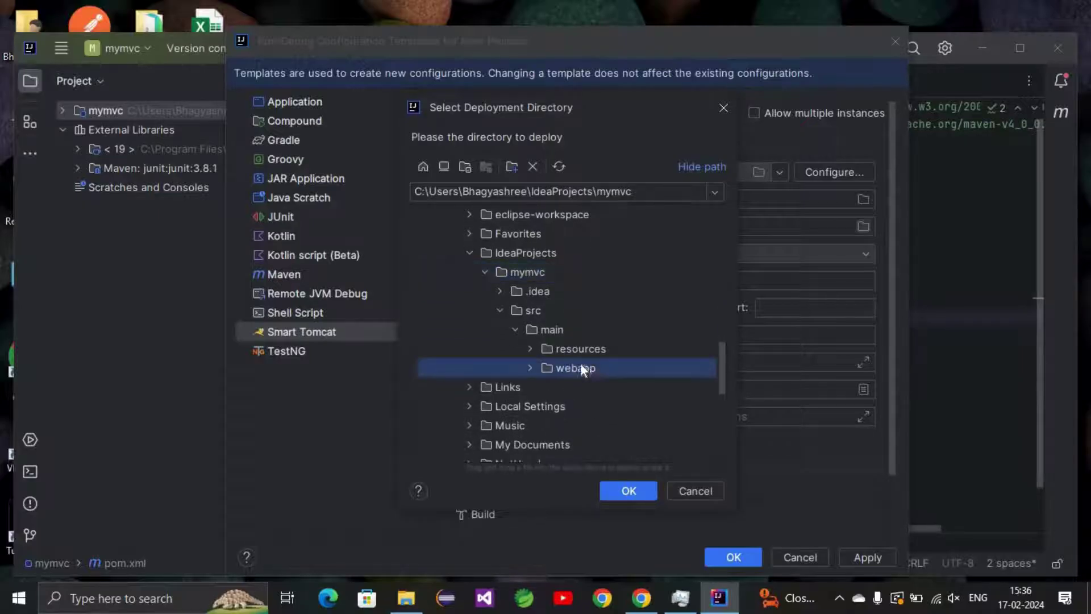
click(629, 490)
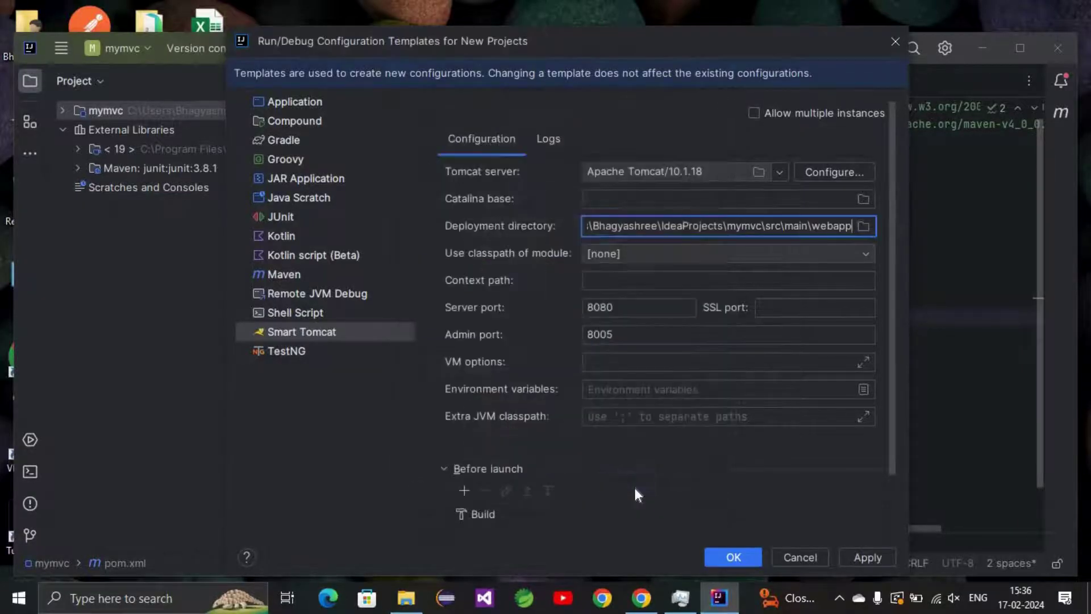
Step: Check which modules are offered for the template's classpath setting
click(640, 255)
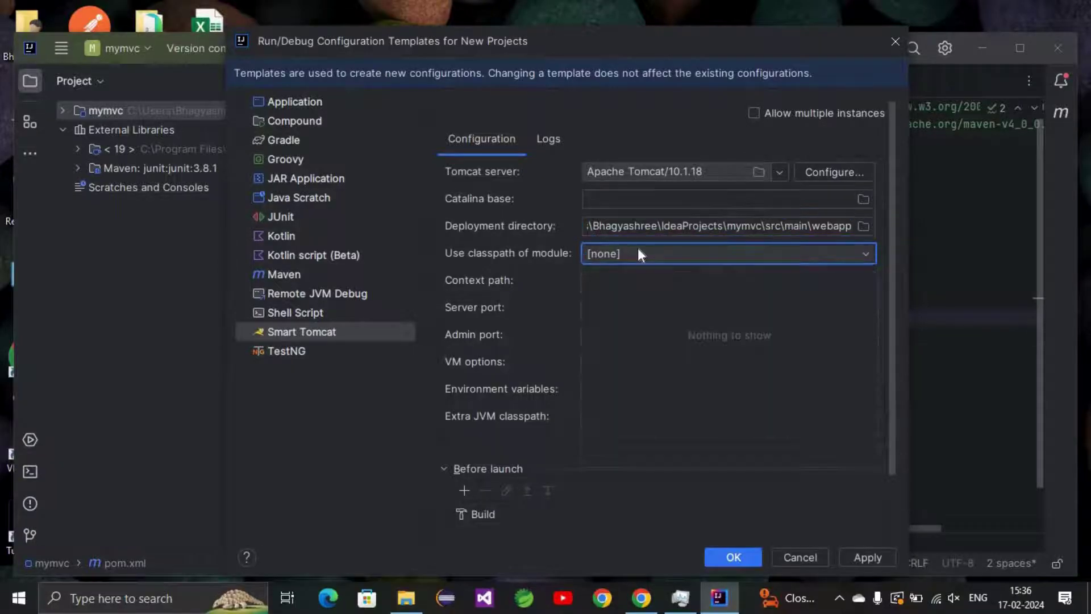
click(731, 250)
click(732, 250)
click(731, 250)
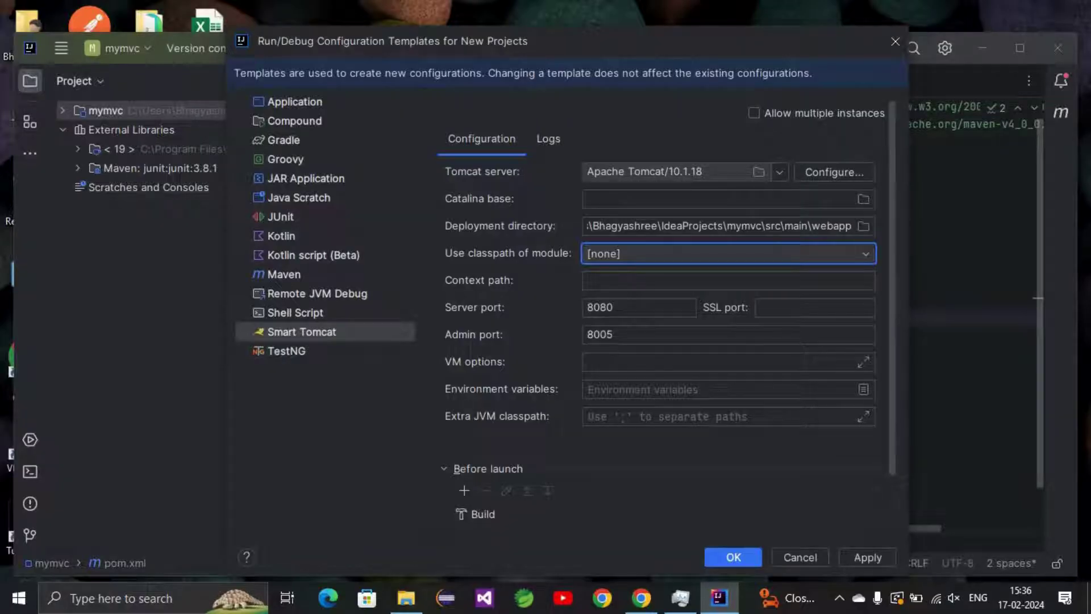
Step: Set the Smart Tomcat template's context path to \mymvc
drag(723, 226, 763, 226)
click(654, 280)
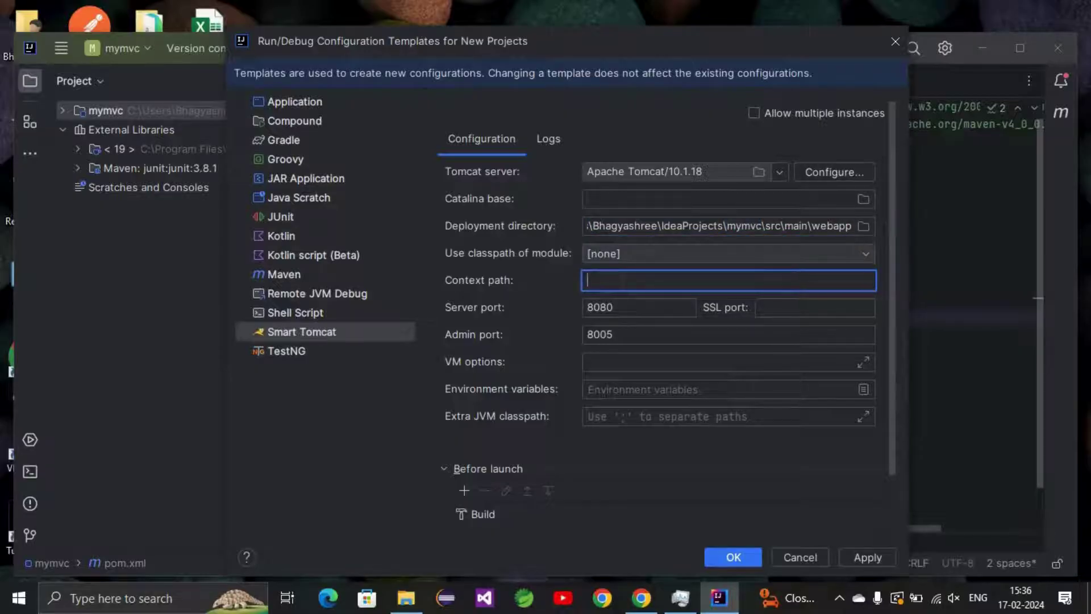
text(\mymvc)
Step: Search the module choices for the template's classpath setting for mymvc
click(630, 260)
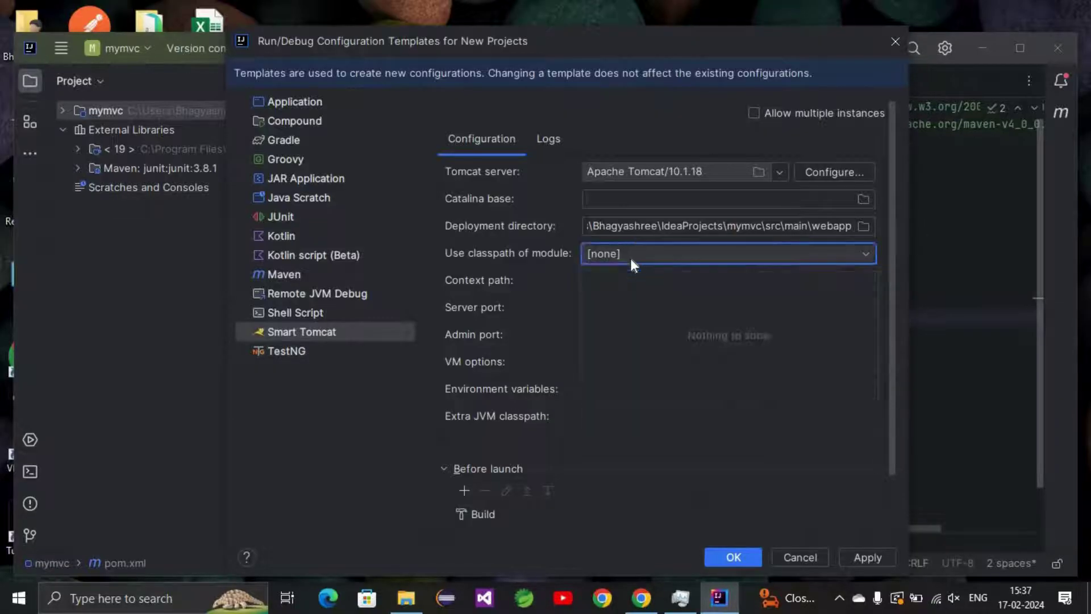
click(629, 258)
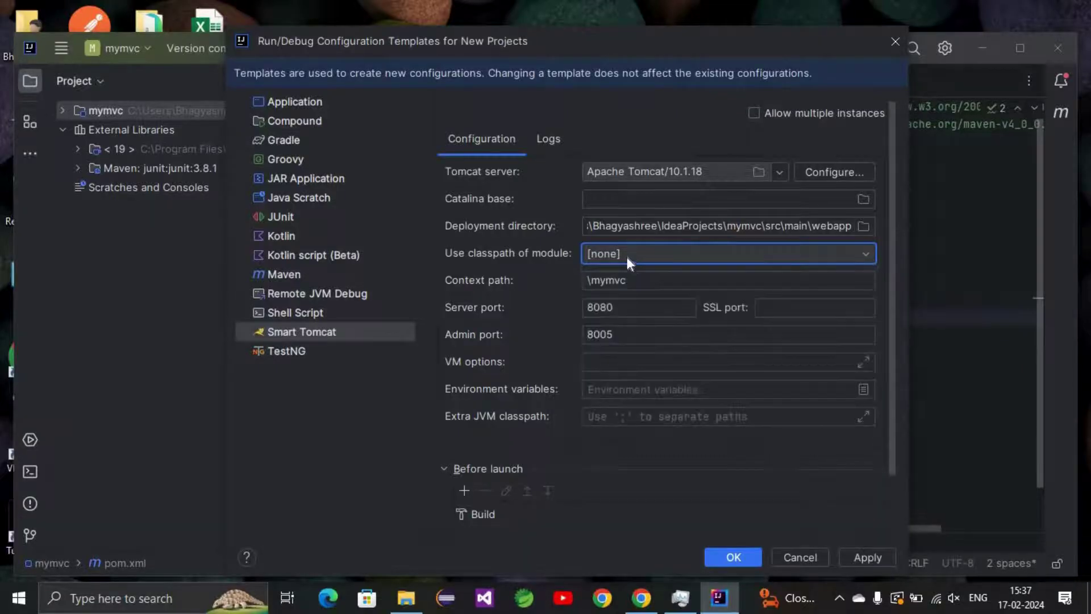
click(610, 251)
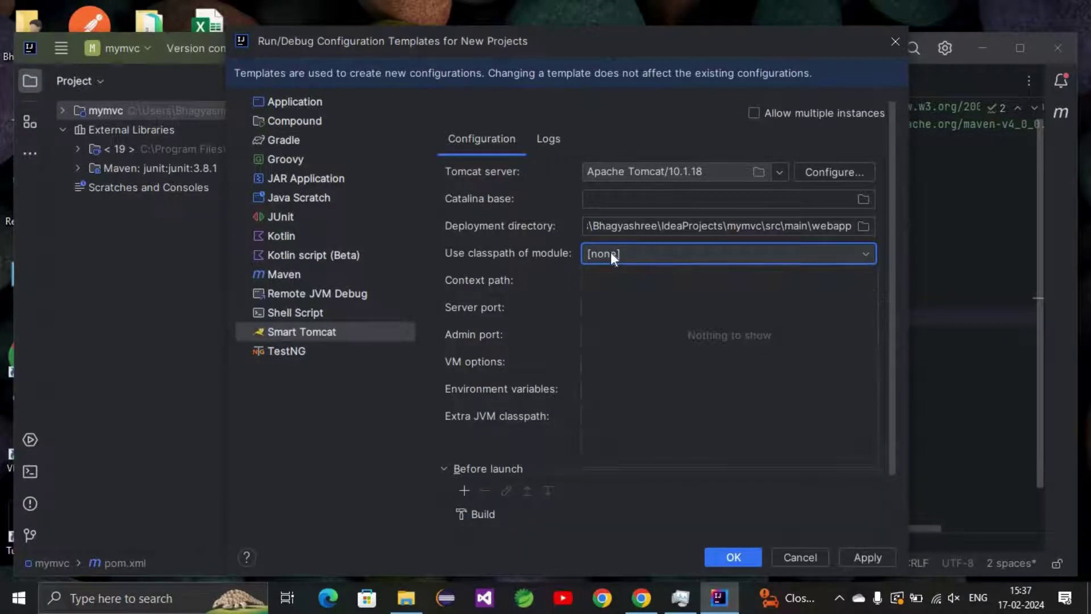
click(661, 250)
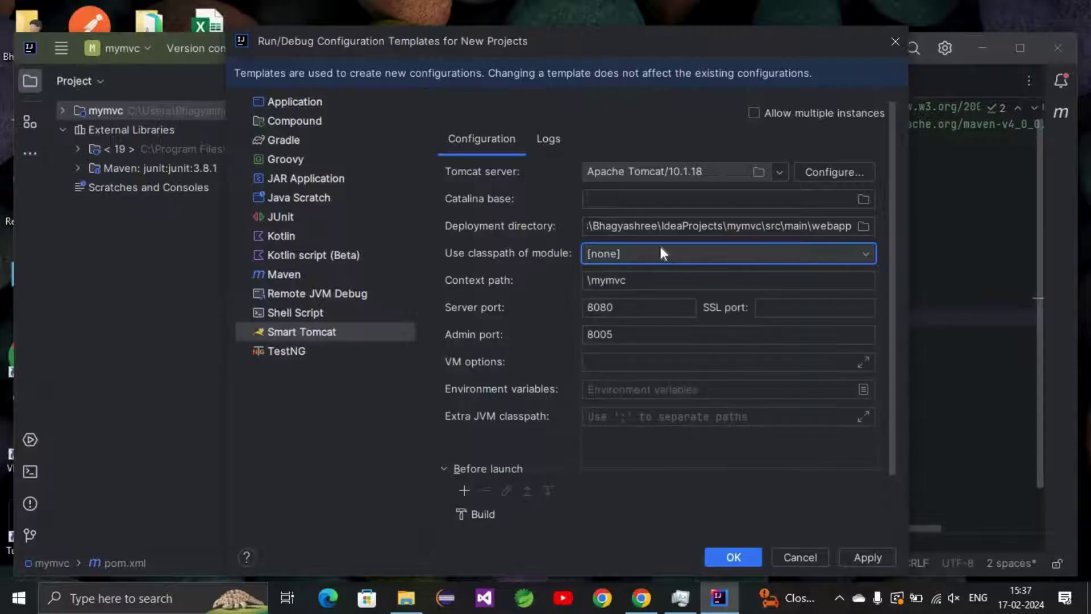
click(635, 253)
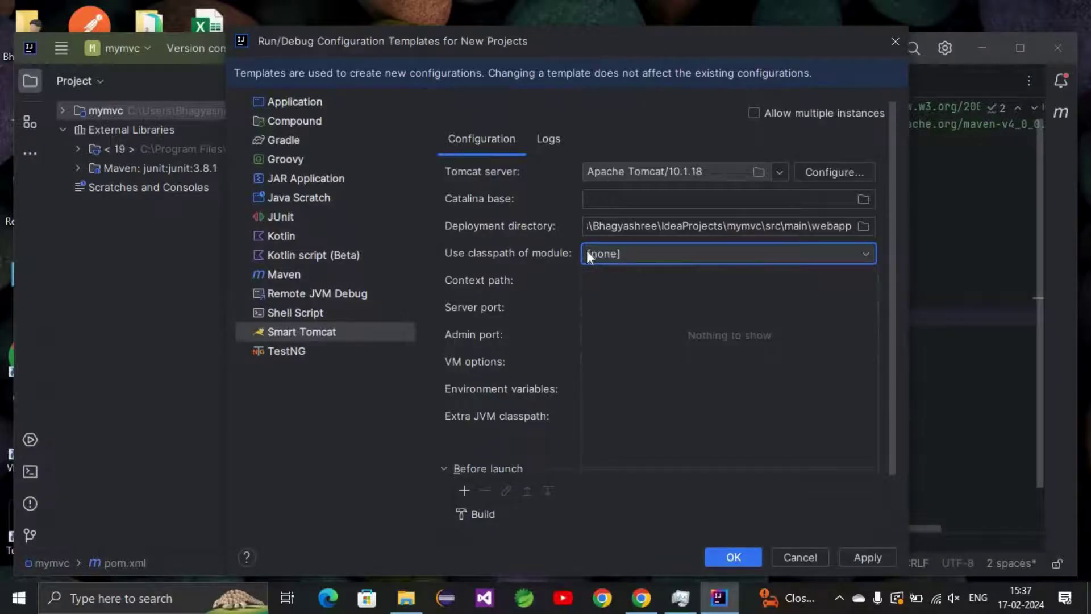
text(m)
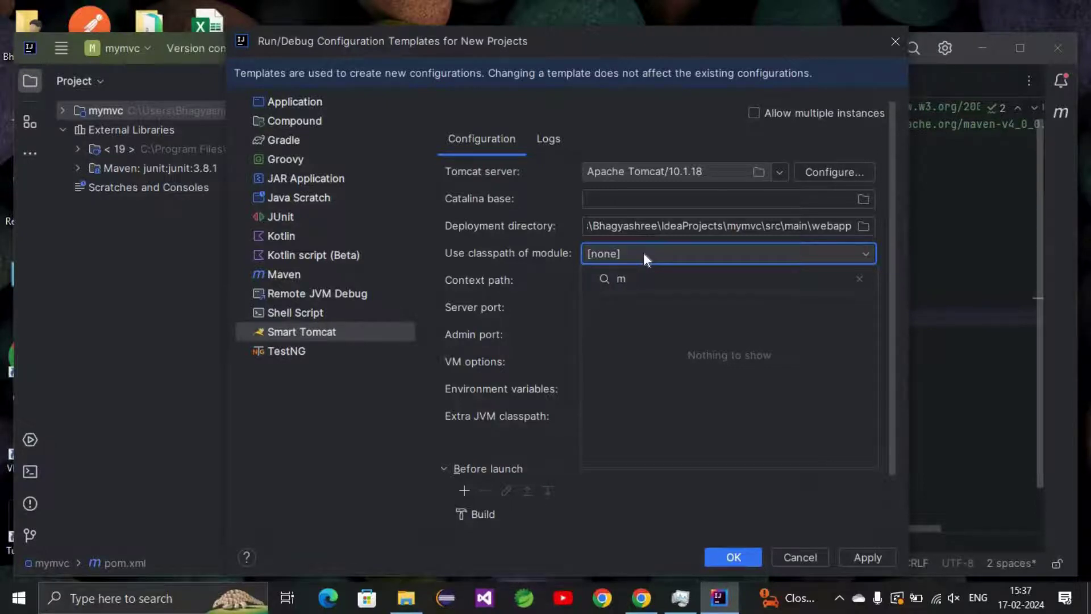
text(ymvc)
click(656, 255)
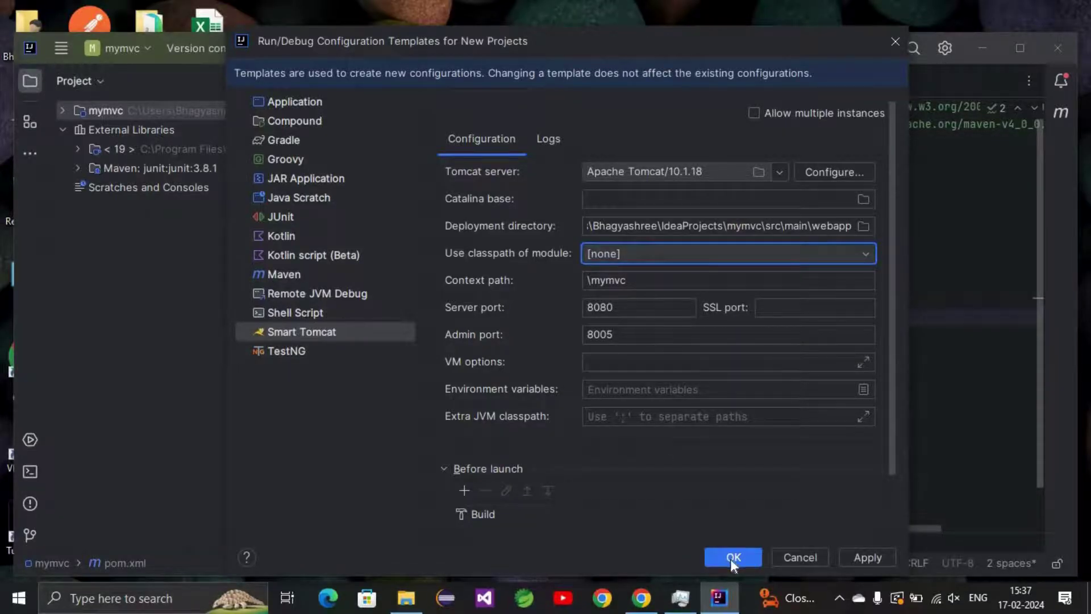
Step: Recheck the classpath module choices and save the Smart Tomcat template for new projects
click(663, 253)
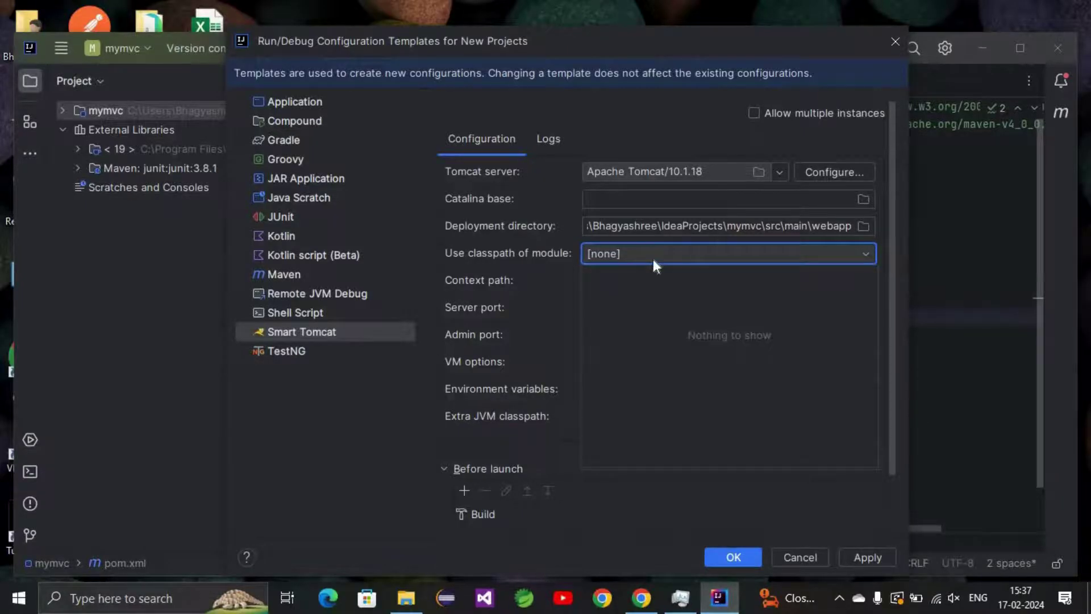
click(568, 251)
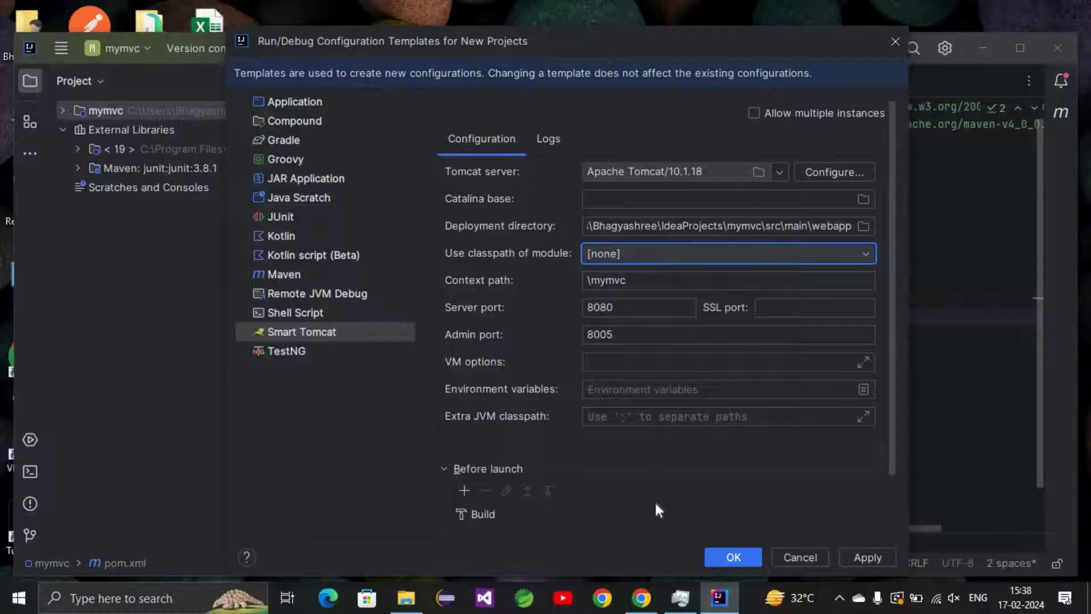
click(733, 556)
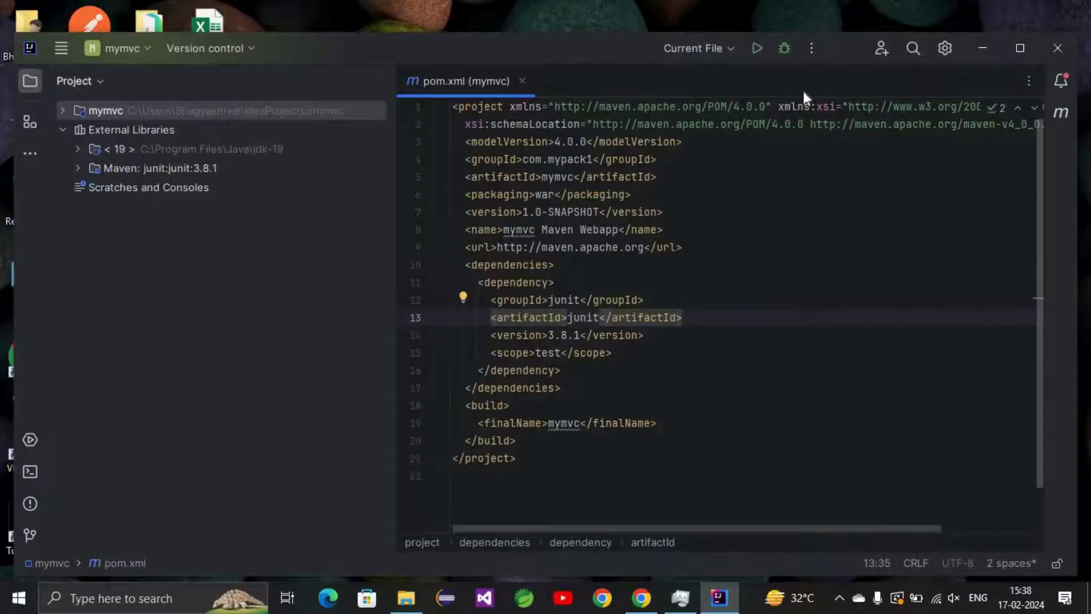
Step: Open the current project's run configuration templates and set the Smart Tomcat template's server to Apache Tomcat/10.1.18
click(732, 49)
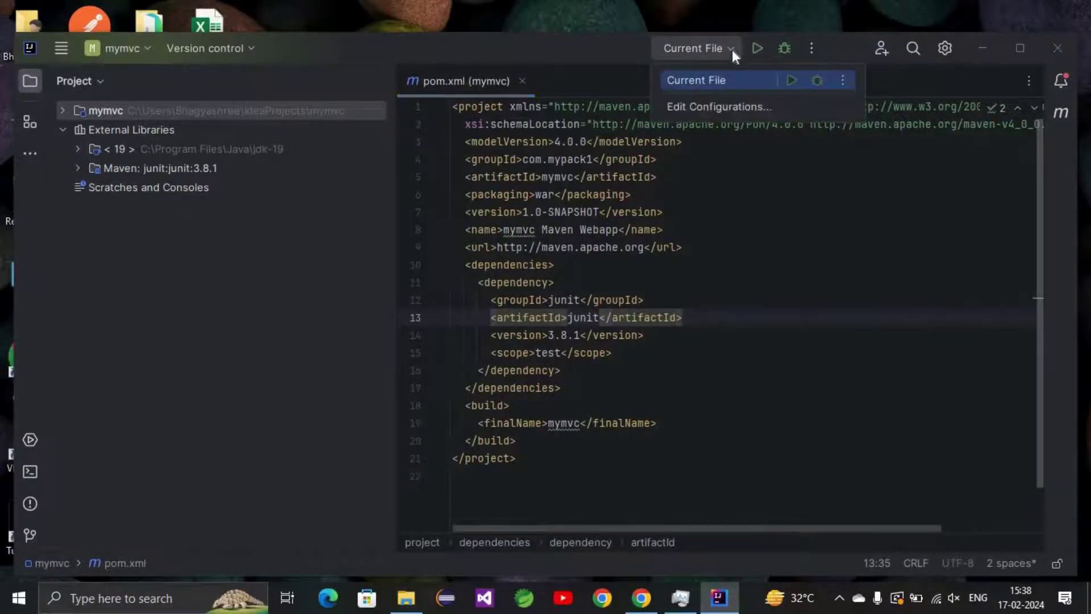
click(732, 106)
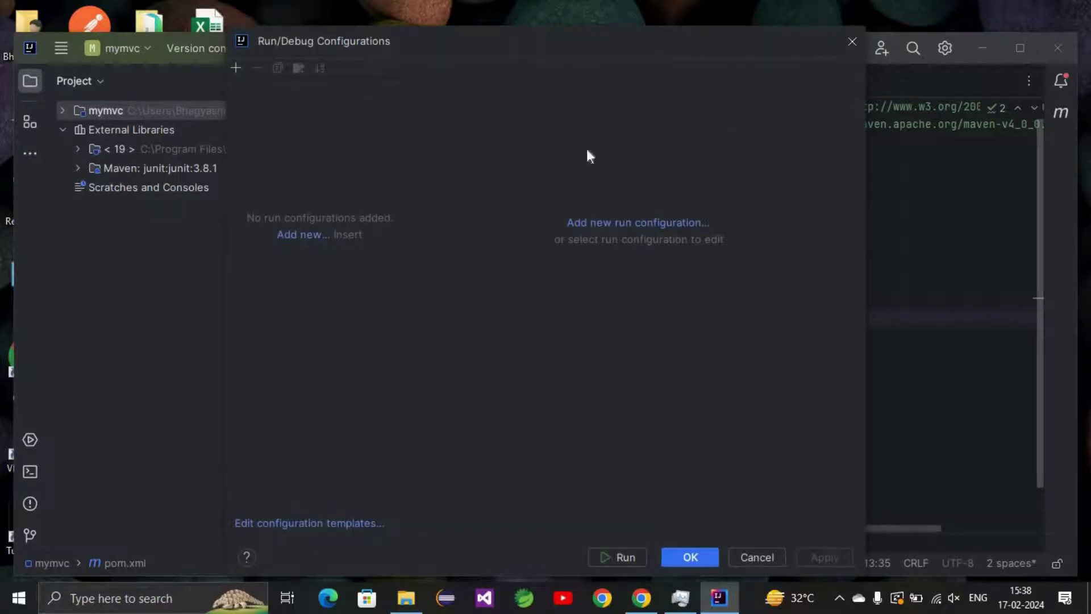
click(348, 523)
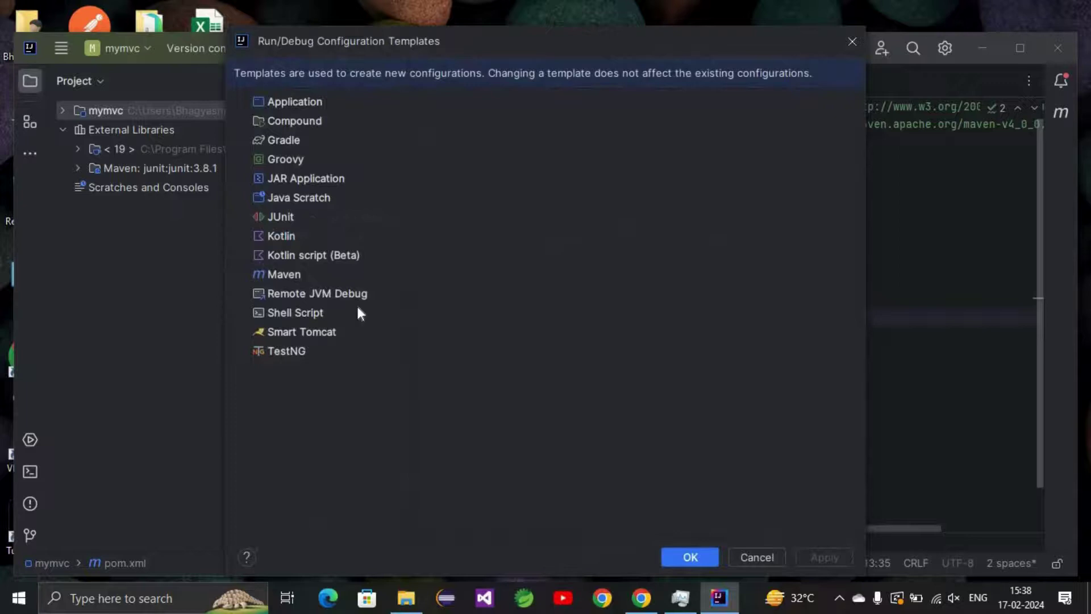
click(299, 337)
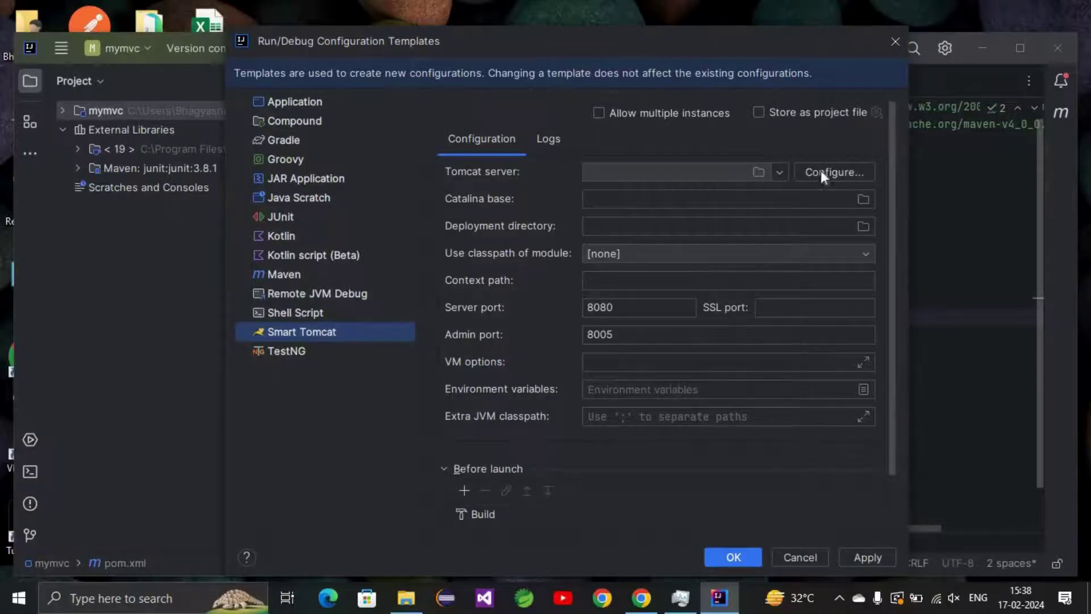
click(779, 173)
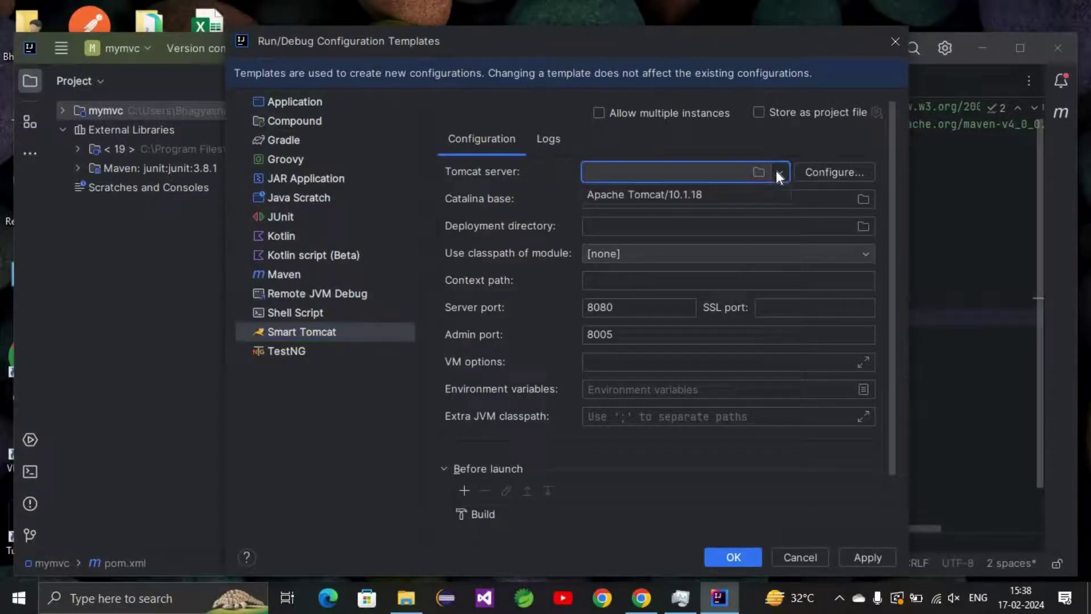
click(724, 195)
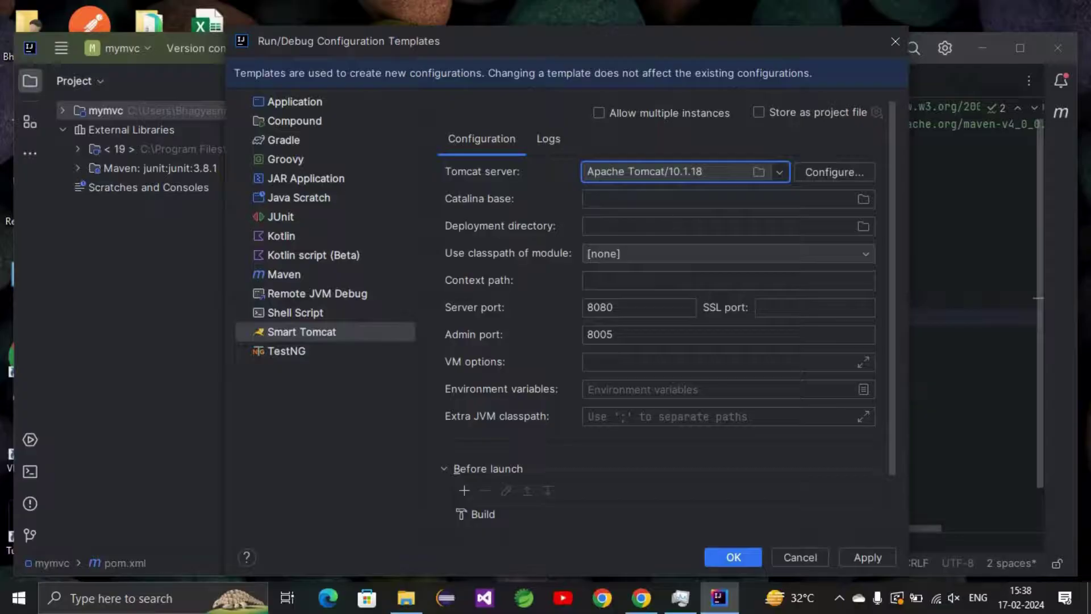
Step: Set the current project's Smart Tomcat deployment directory to IdeaProjects\mymvc\src\main\webapp inside the user's home folder
click(850, 226)
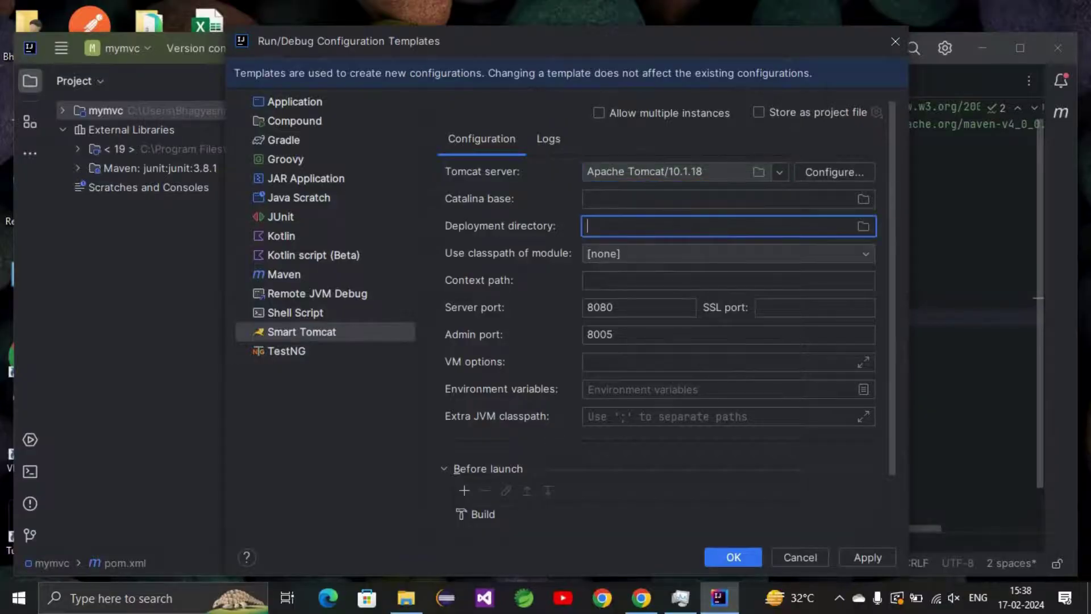
click(862, 230)
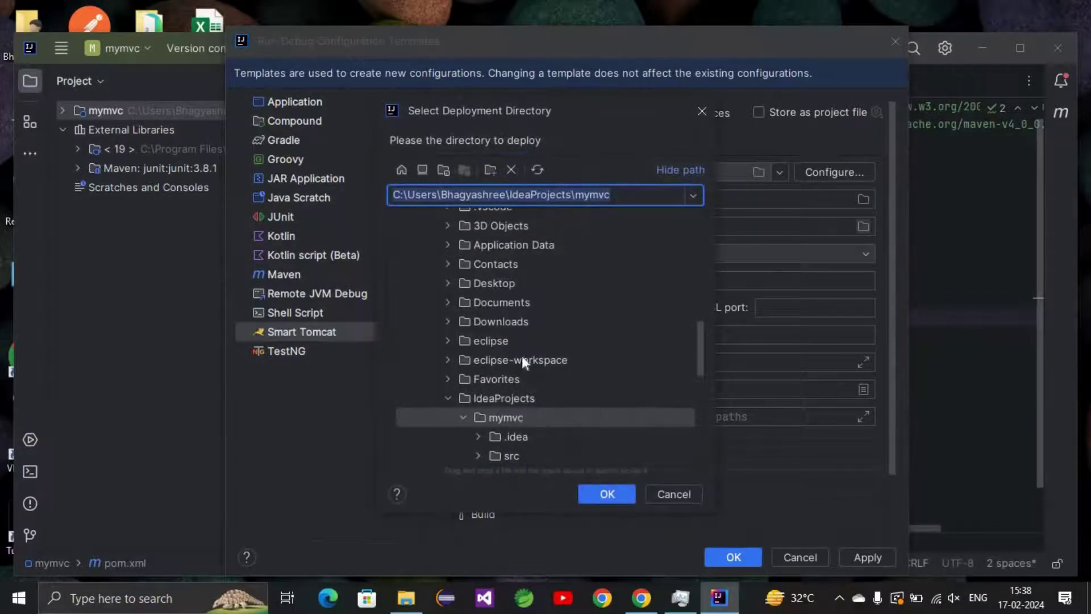
scroll(521, 345, up, 6)
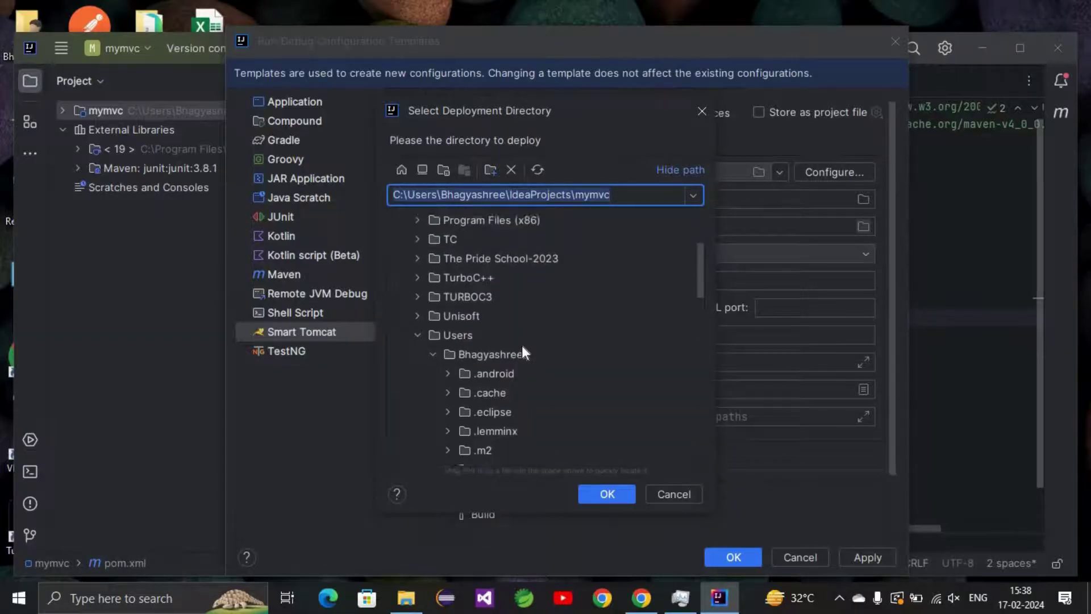
scroll(521, 346, up, 2)
scroll(521, 345, down, 3)
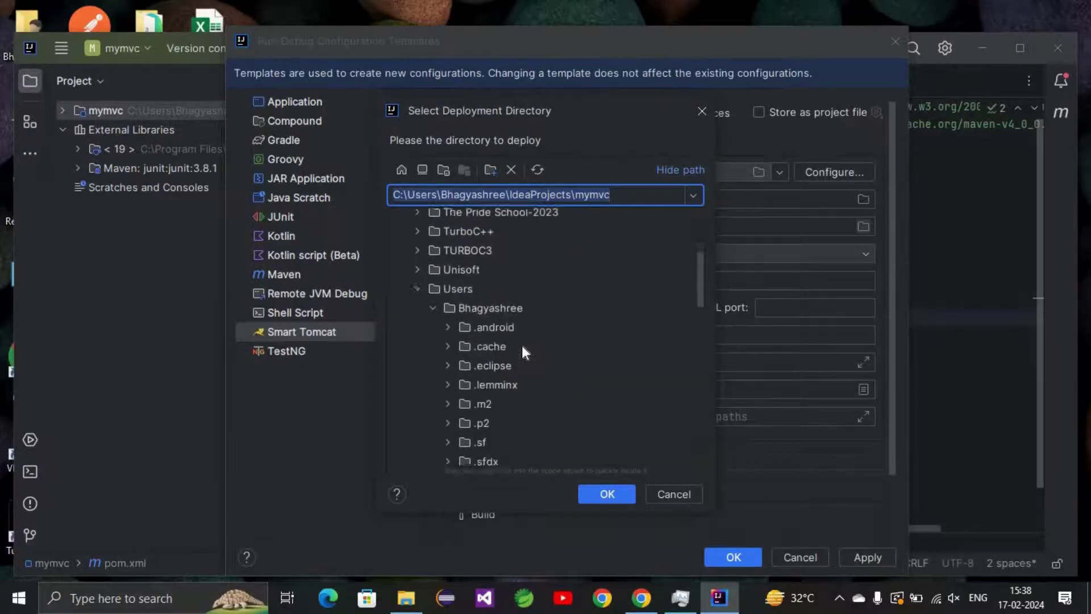
scroll(521, 345, down, 8)
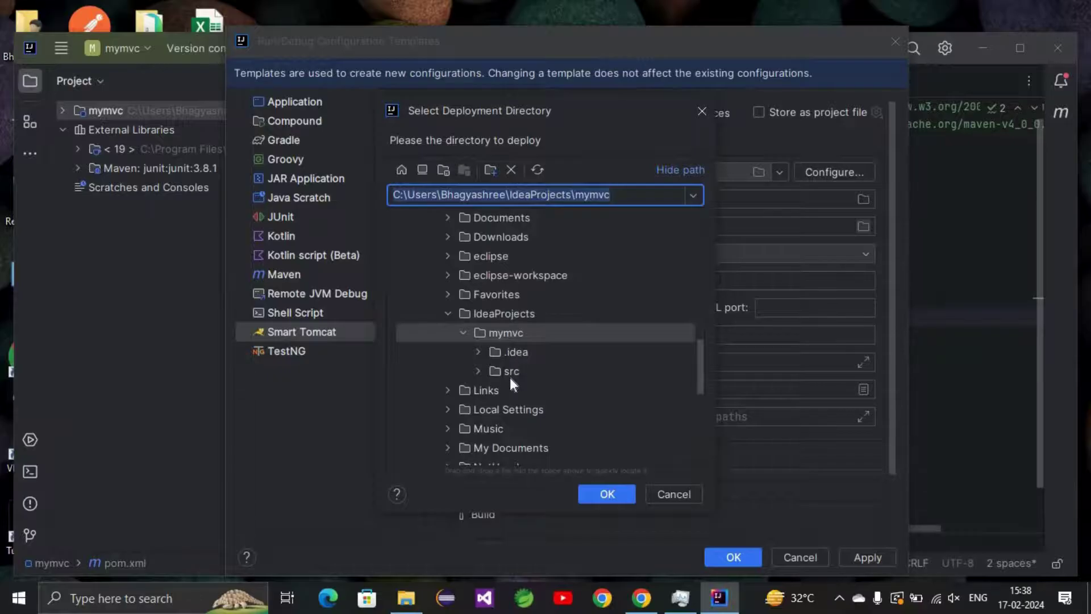
click(487, 374)
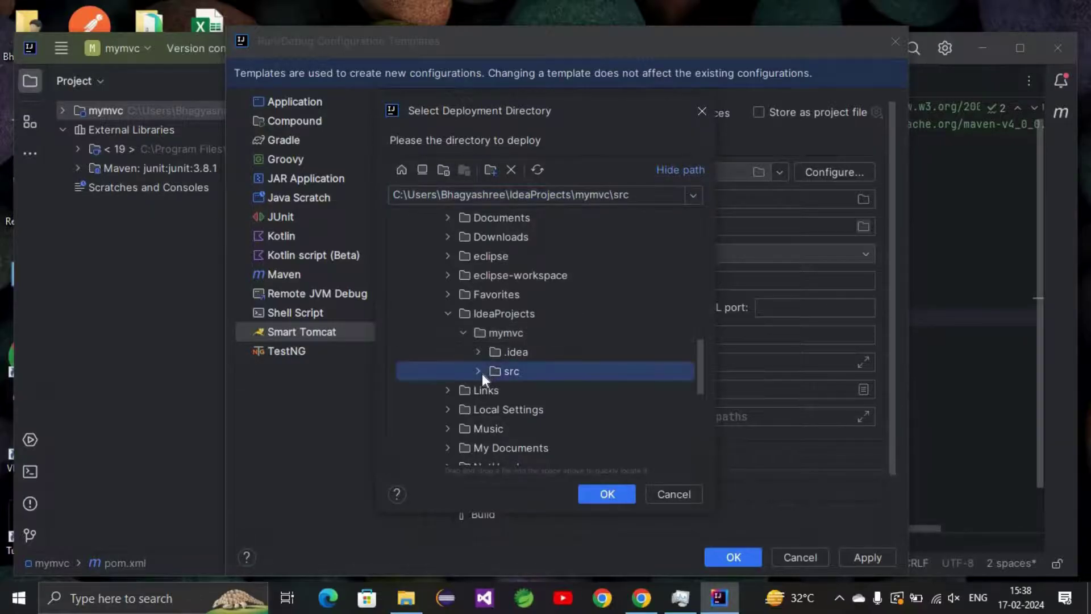
click(480, 371)
click(545, 429)
click(508, 429)
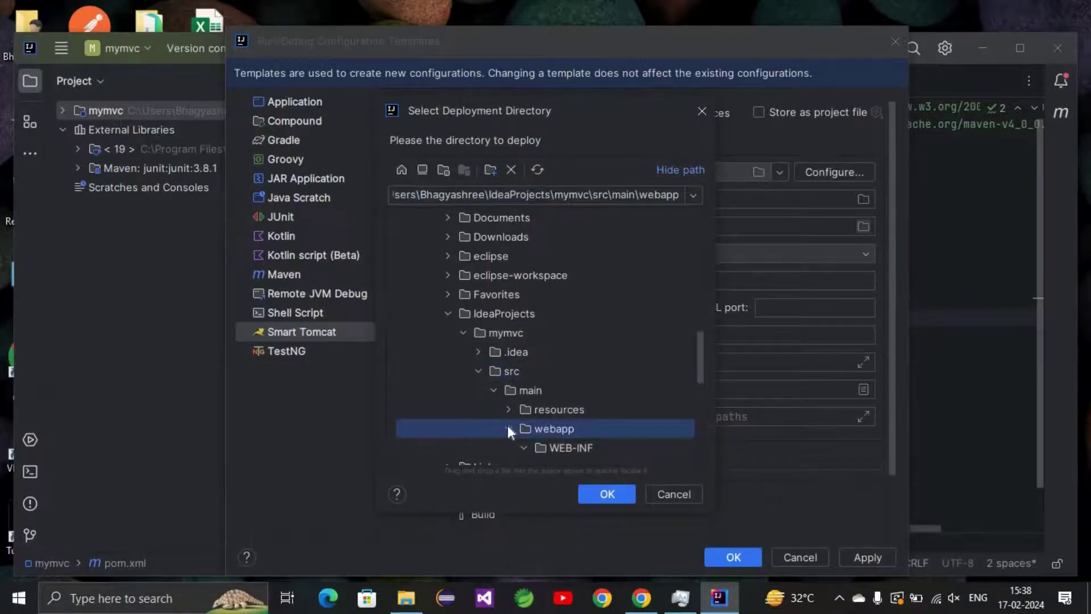
click(507, 429)
click(508, 428)
scroll(549, 396, down, 1)
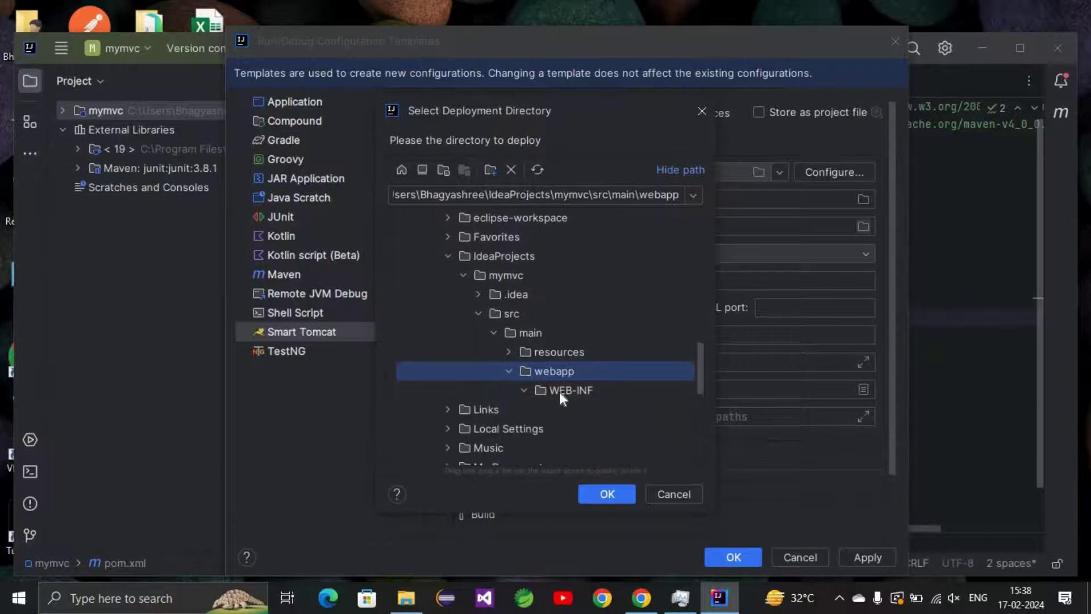
click(619, 489)
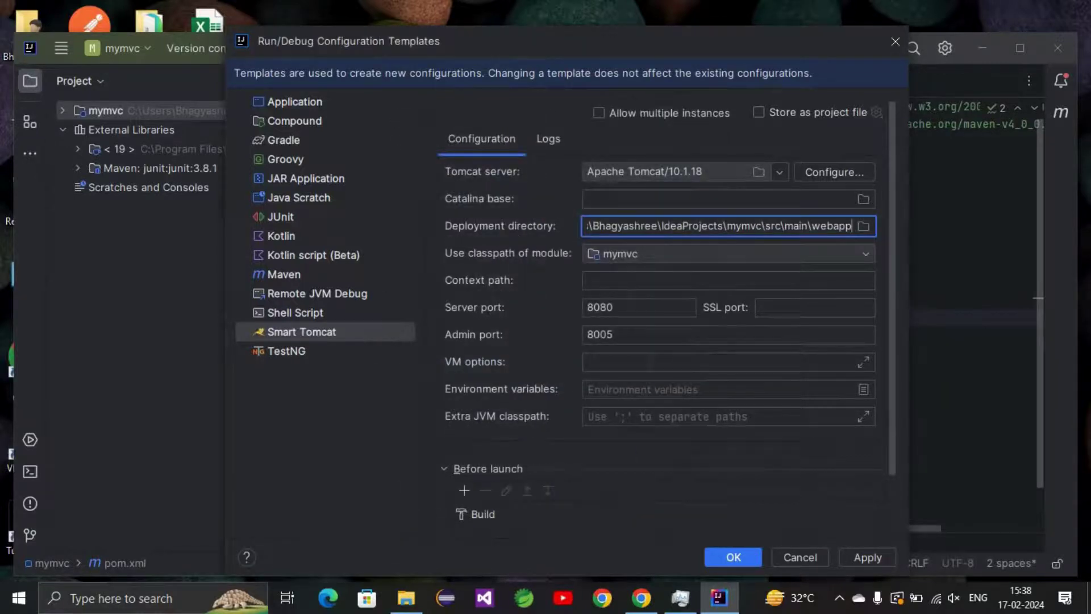
Step: Choose mymvc as the module whose classpath the Smart Tomcat template uses
click(607, 254)
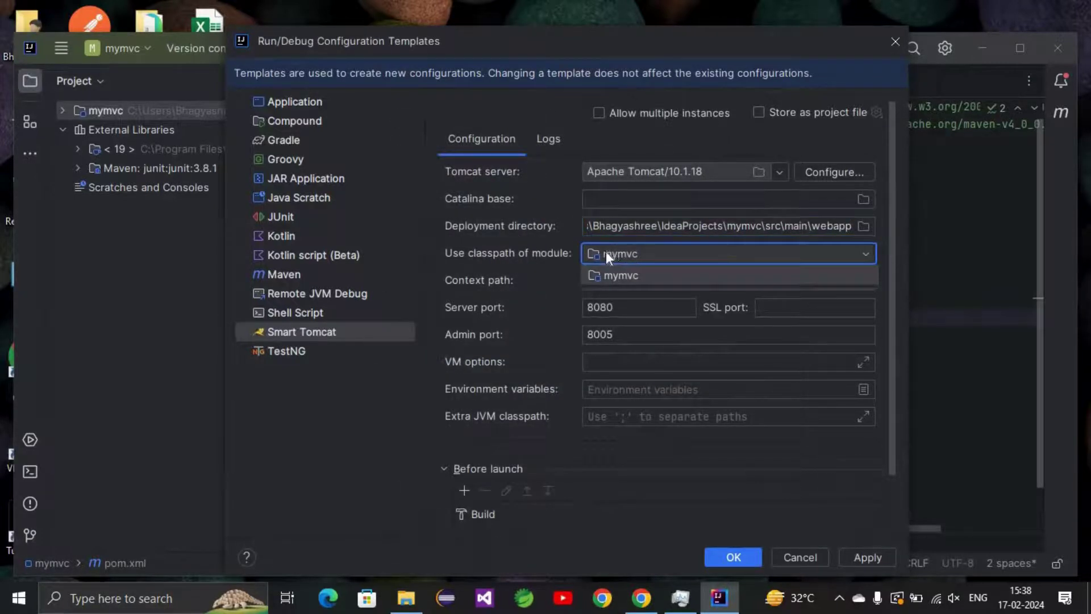
click(645, 257)
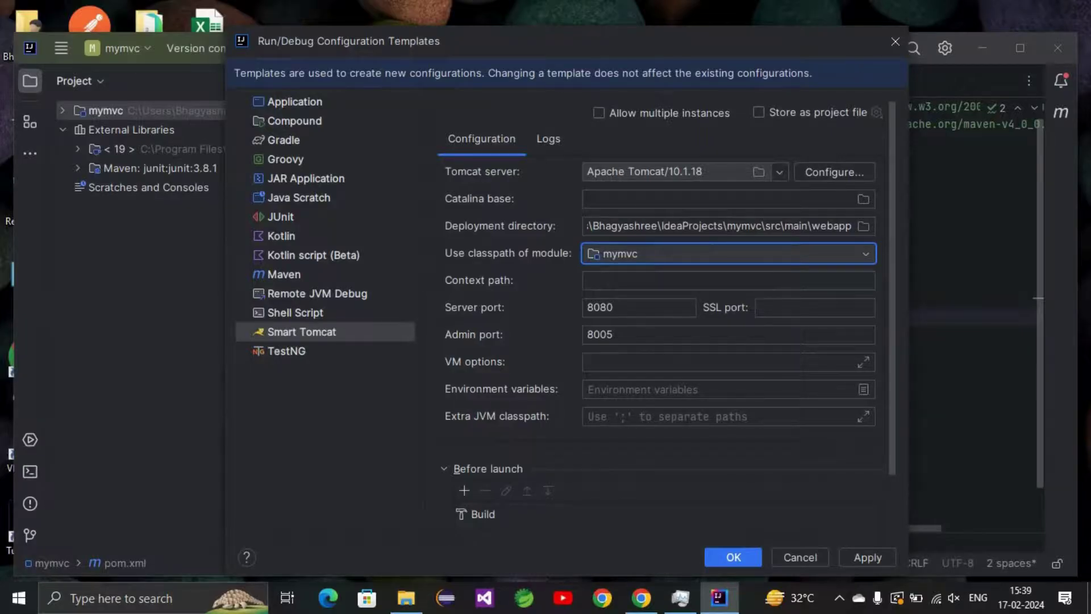
click(638, 256)
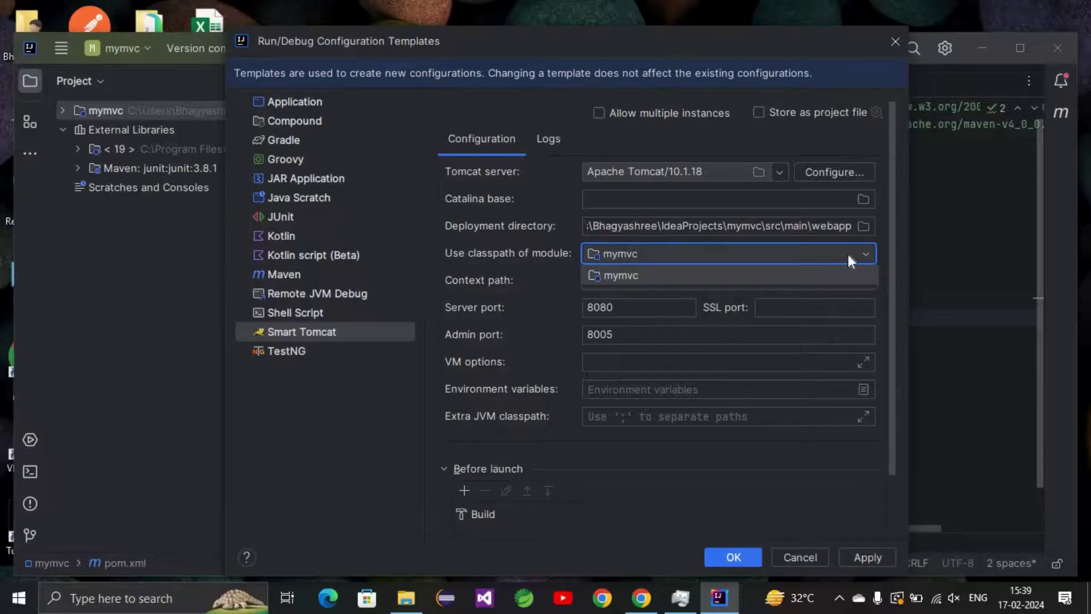
click(640, 277)
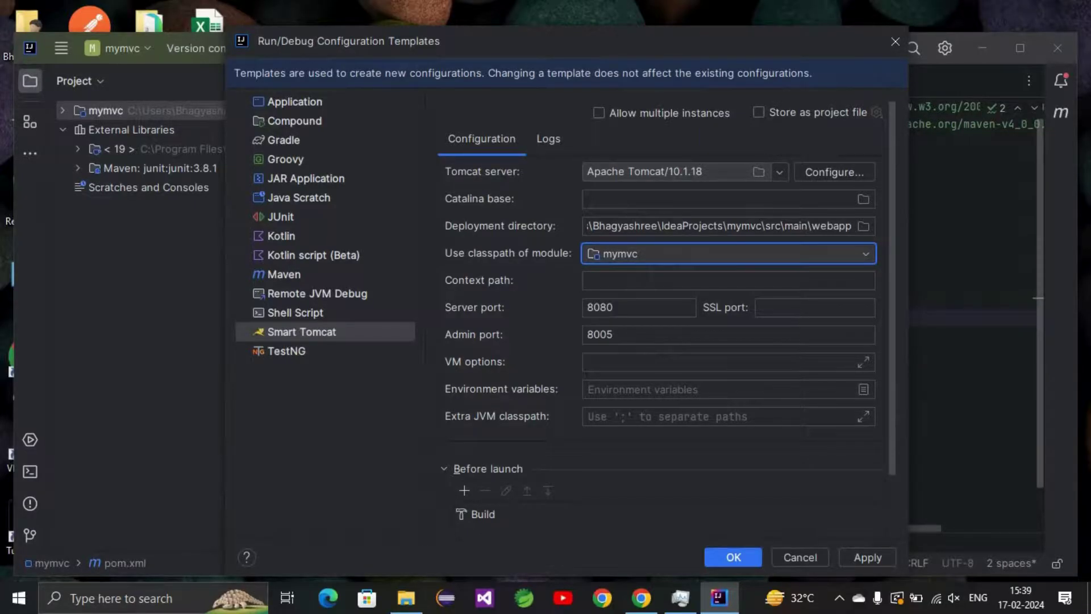
Step: Set the context path to /mymvc, save the Smart Tomcat template and close the run configurations
click(632, 281)
text(/mv)
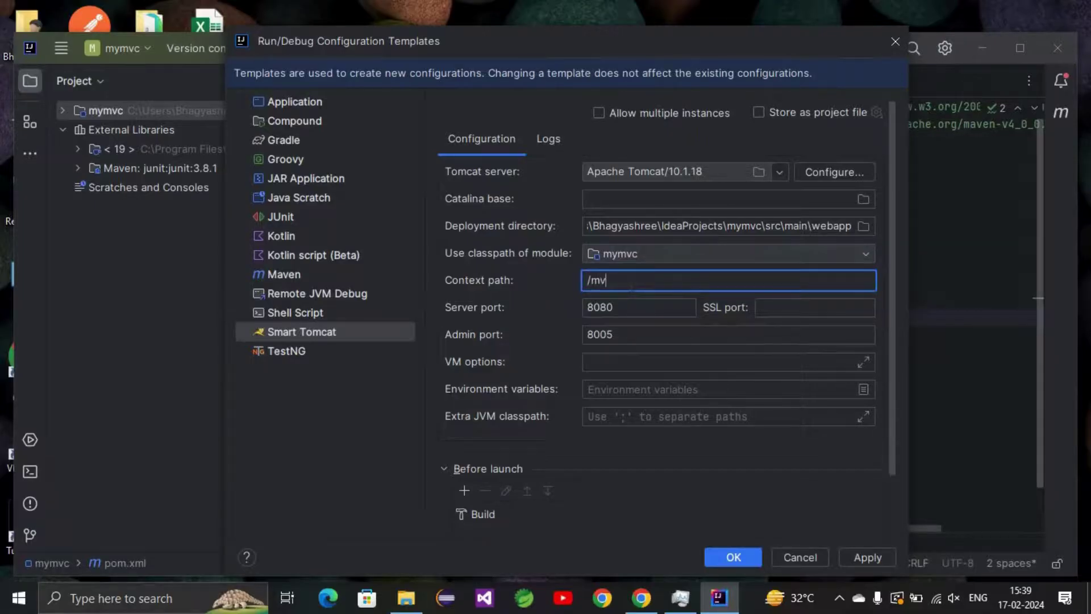
key(BackSpace)
text(ymvc)
drag(625, 280, 588, 280)
click(640, 280)
click(723, 562)
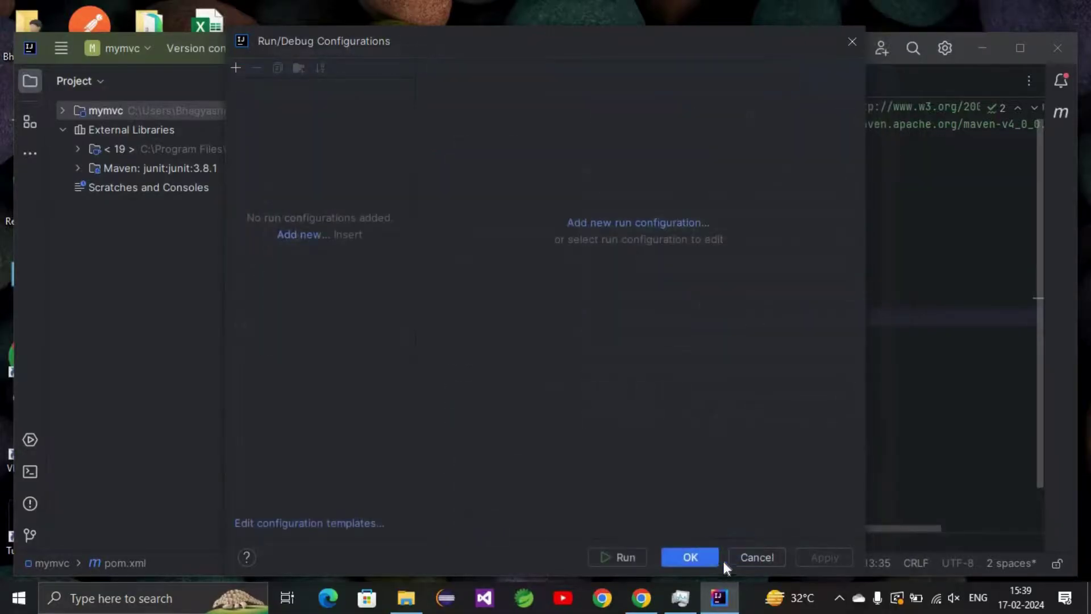
click(705, 560)
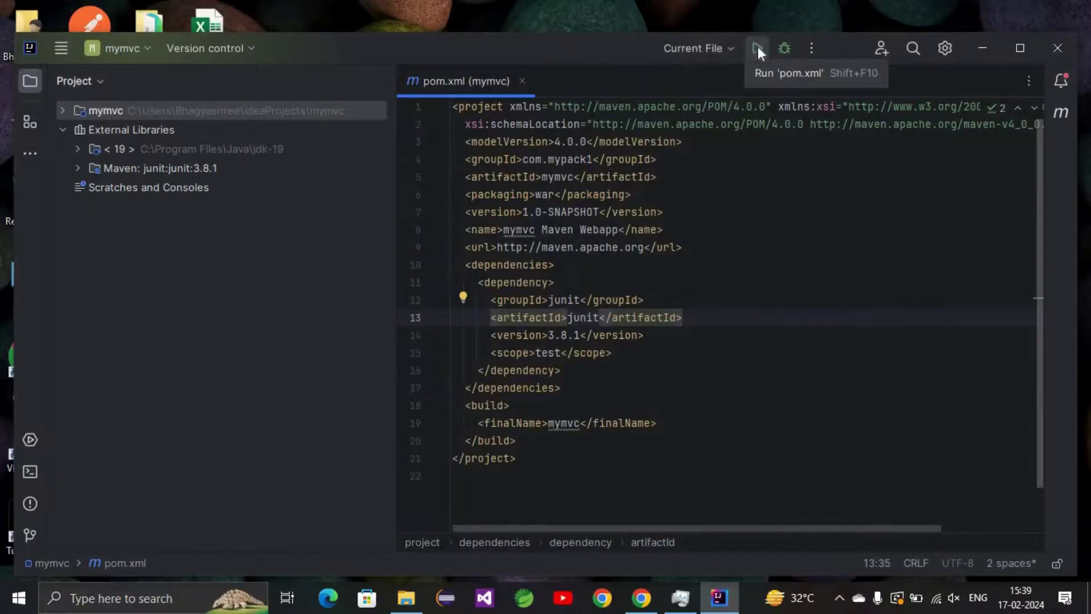
Step: Run the current file pom.xml and expand the mymvc project's src folder in the project tree
click(757, 48)
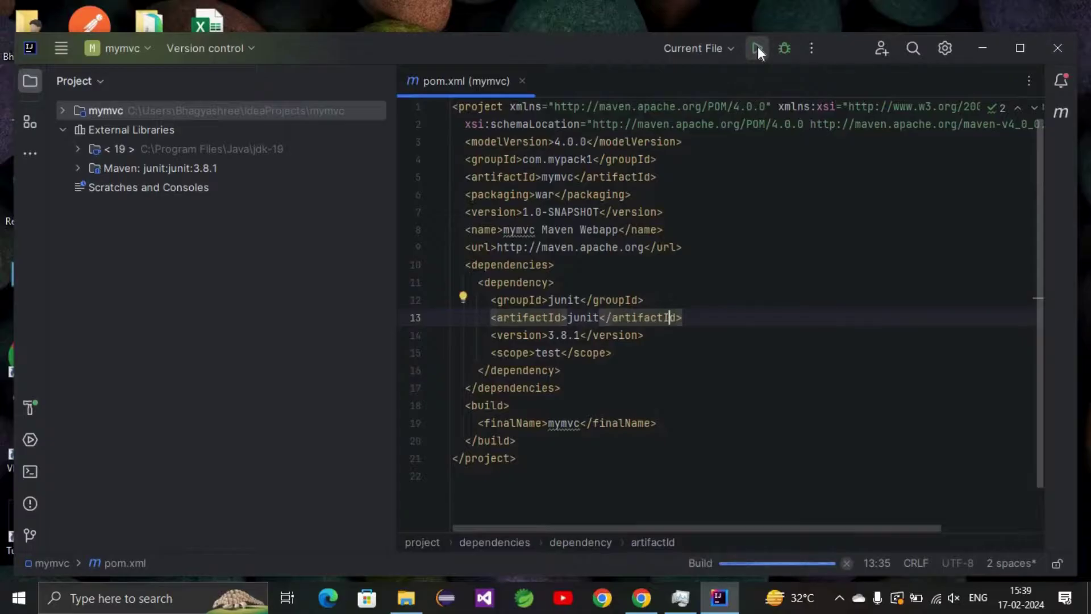
click(66, 108)
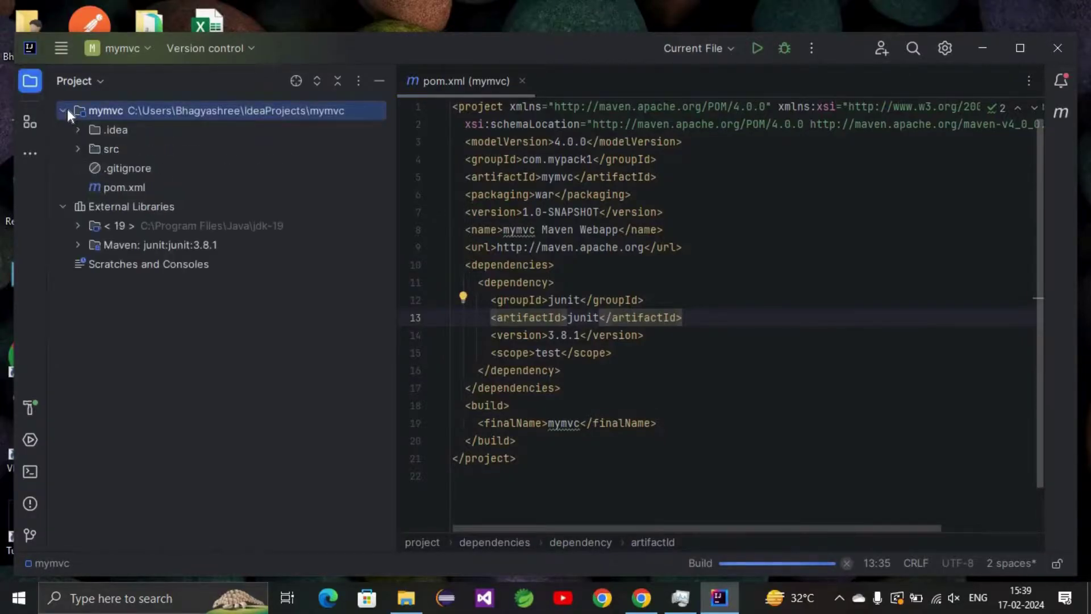
click(80, 151)
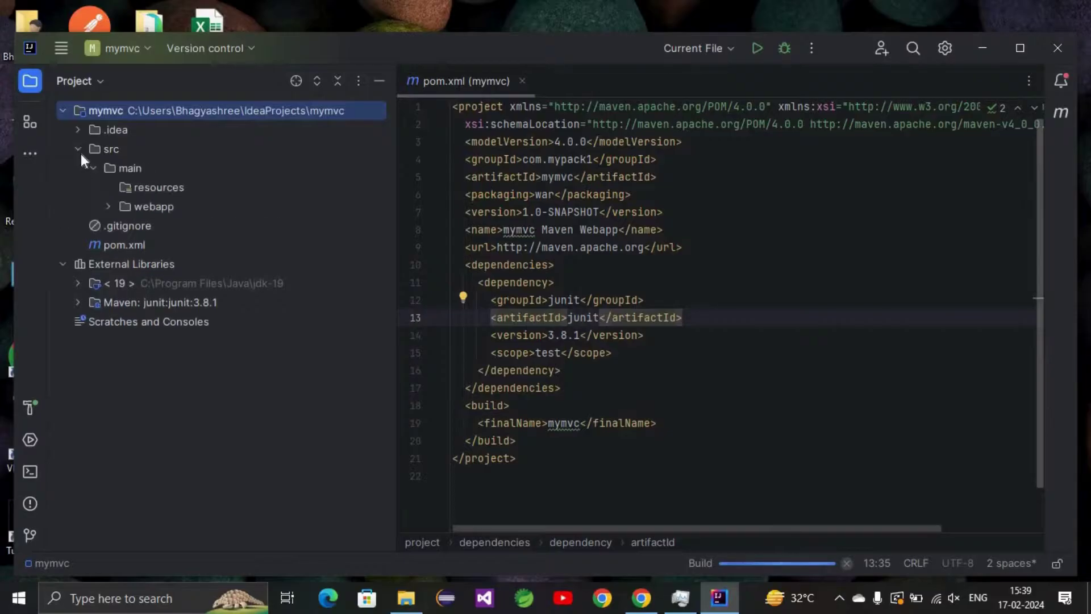
Step: Expand the webapp folder in the project tree and allow Java(TM) Platform SE binary through Windows Defender Firewall on public networks
click(109, 207)
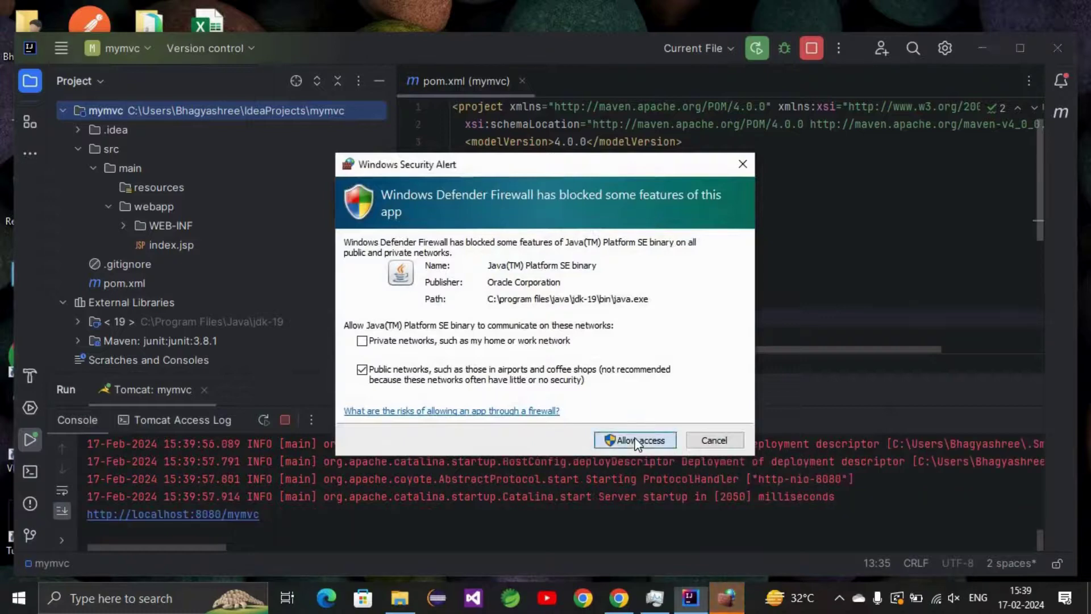
click(636, 441)
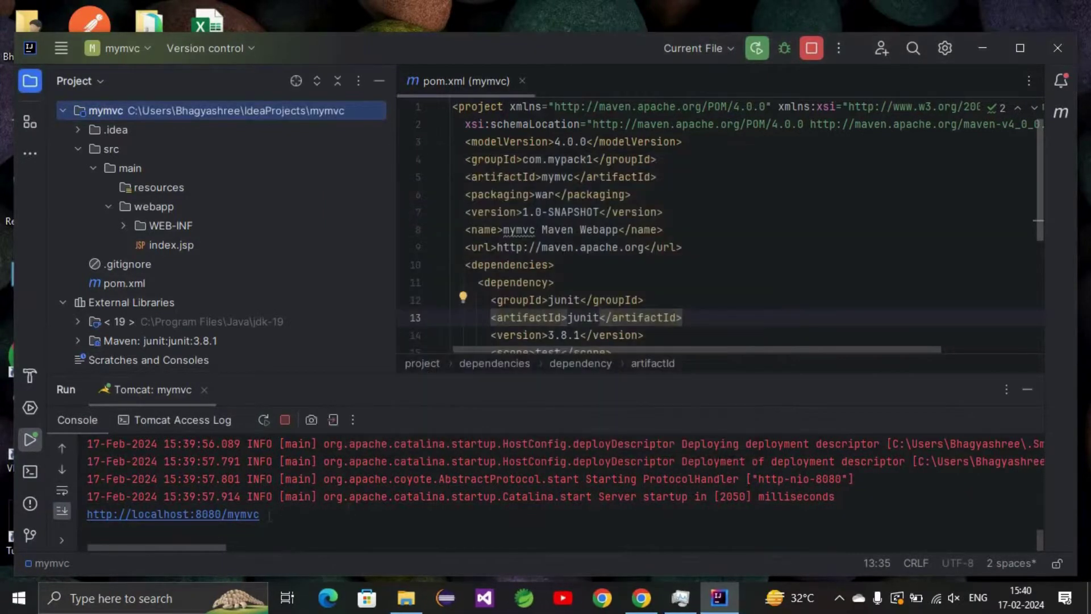
drag(259, 513, 89, 515)
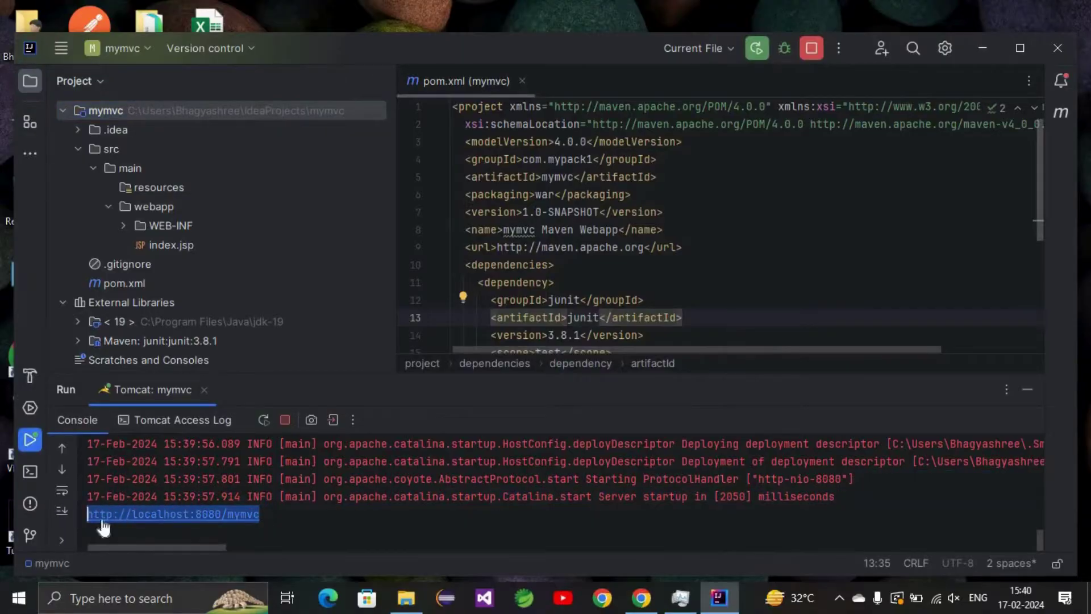
click(301, 506)
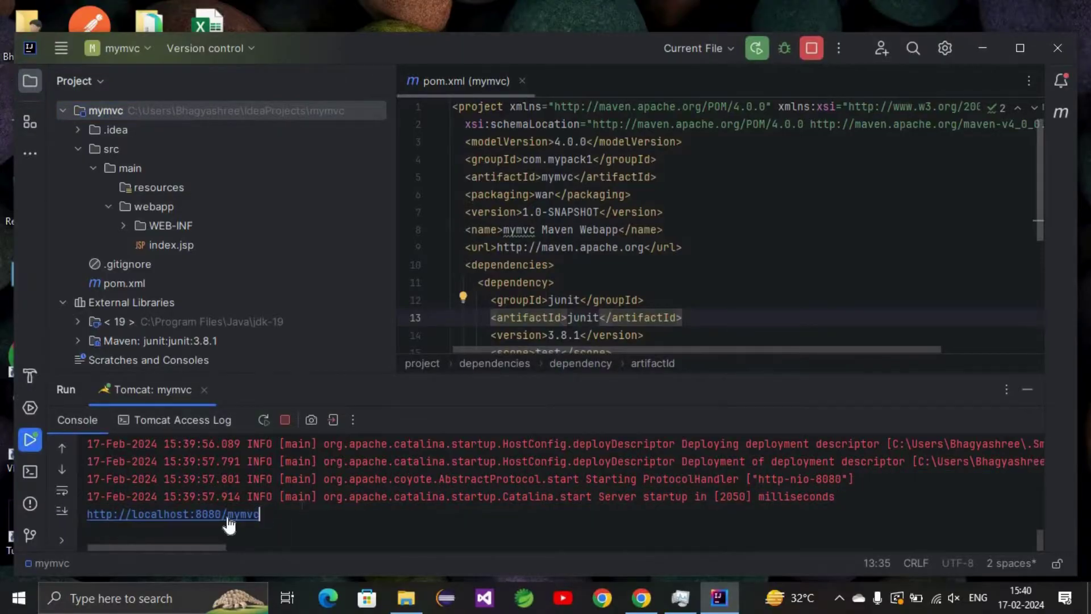
click(229, 517)
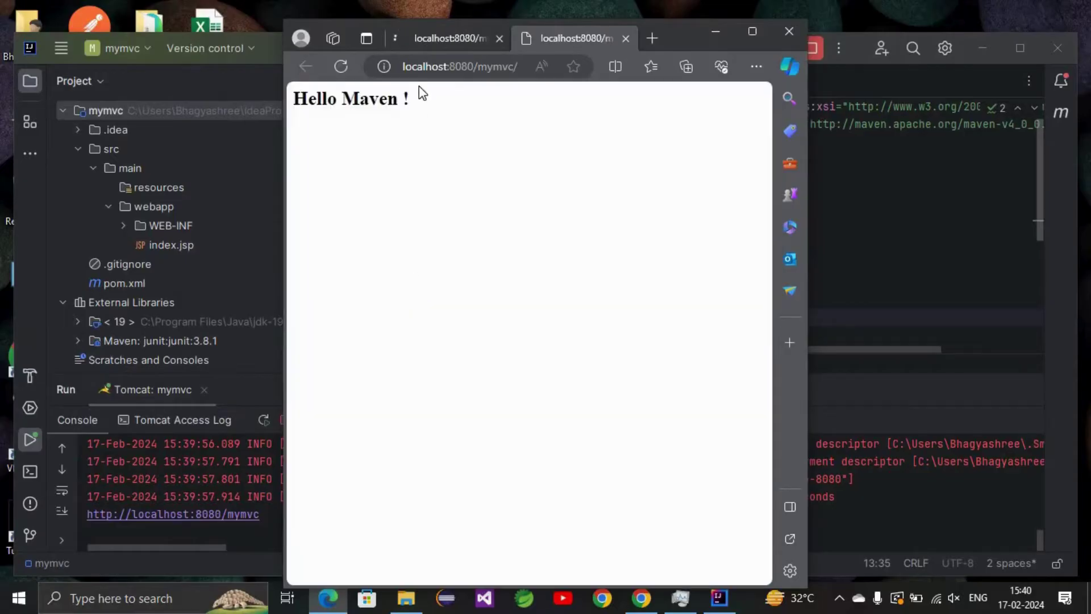
drag(418, 90, 287, 99)
click(715, 32)
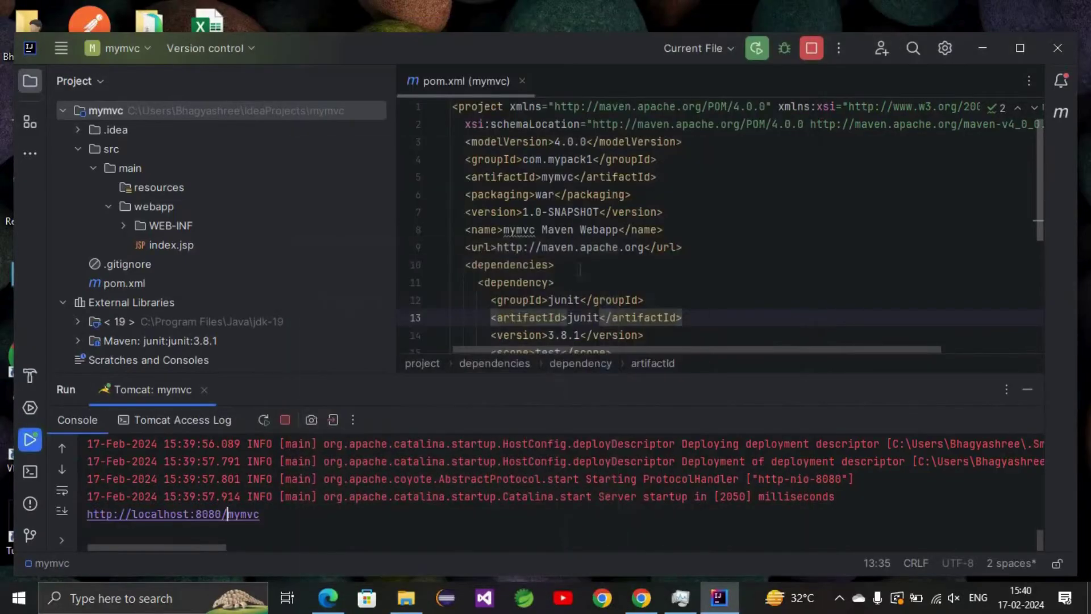
mouse_move(543, 355)
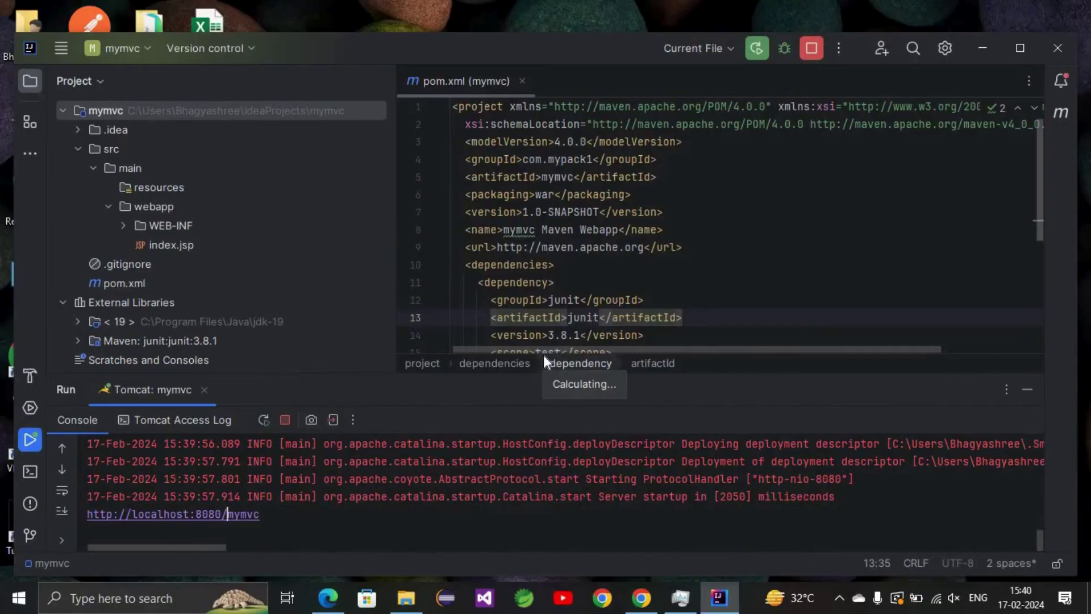